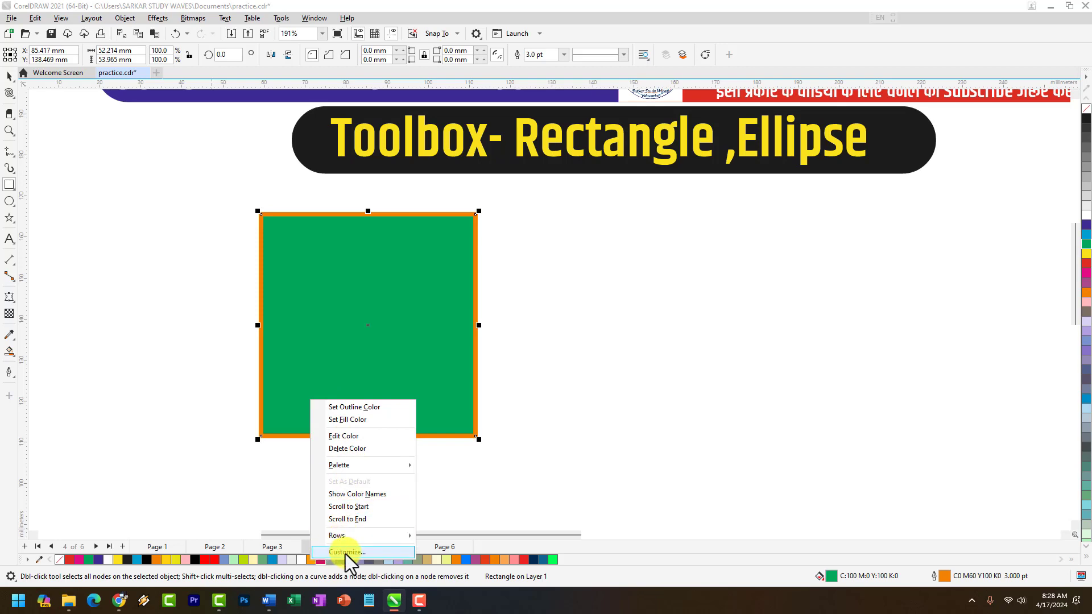
Step: Customize the color palette so the secondary mouse button uses the Set outline color option
left_click(346, 552)
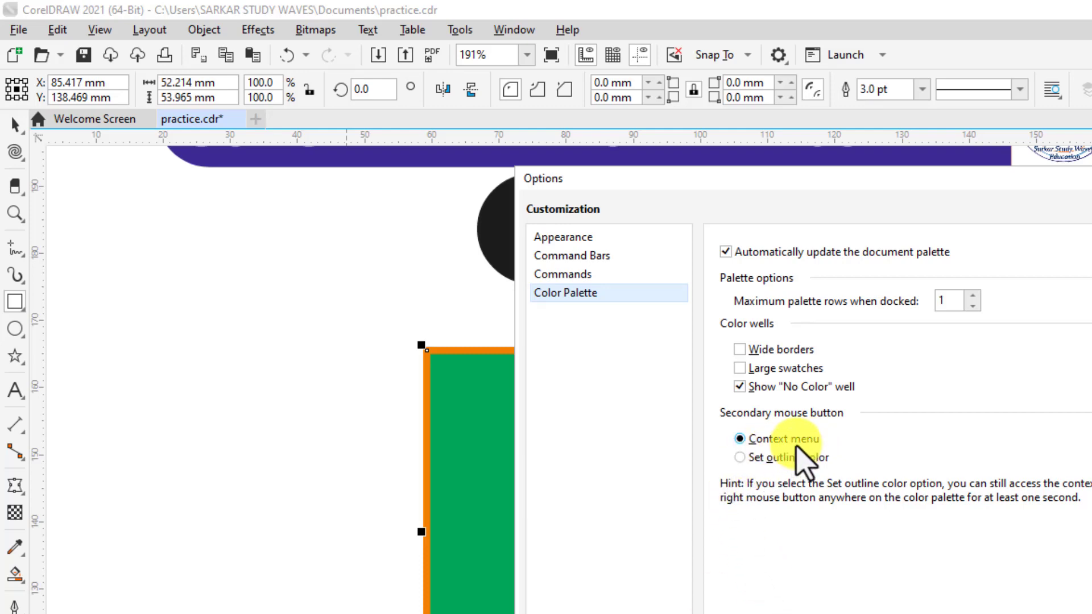
left_click(739, 458)
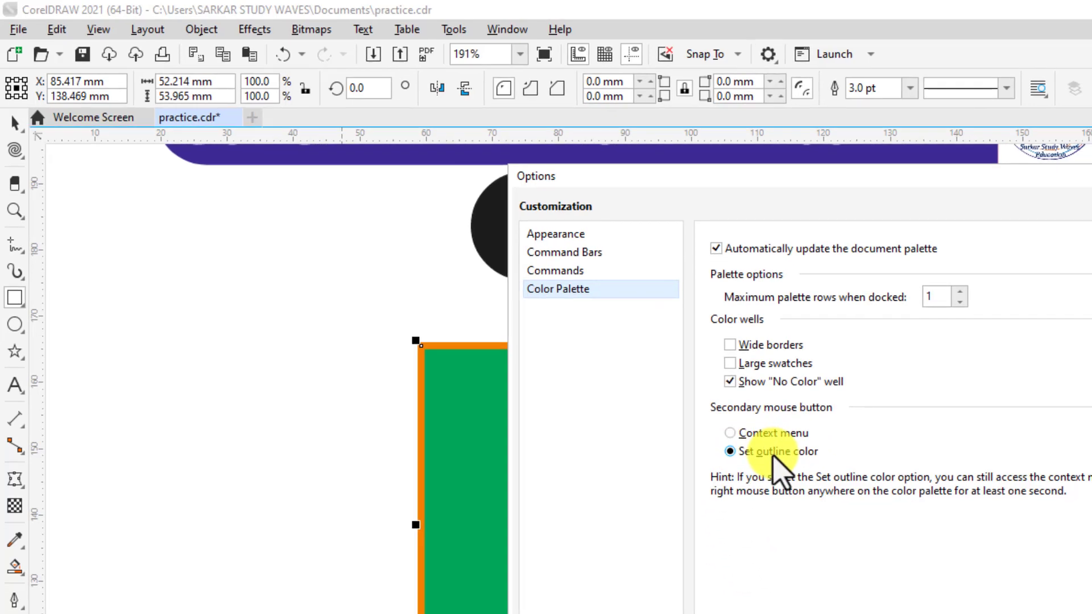
left_click(876, 587)
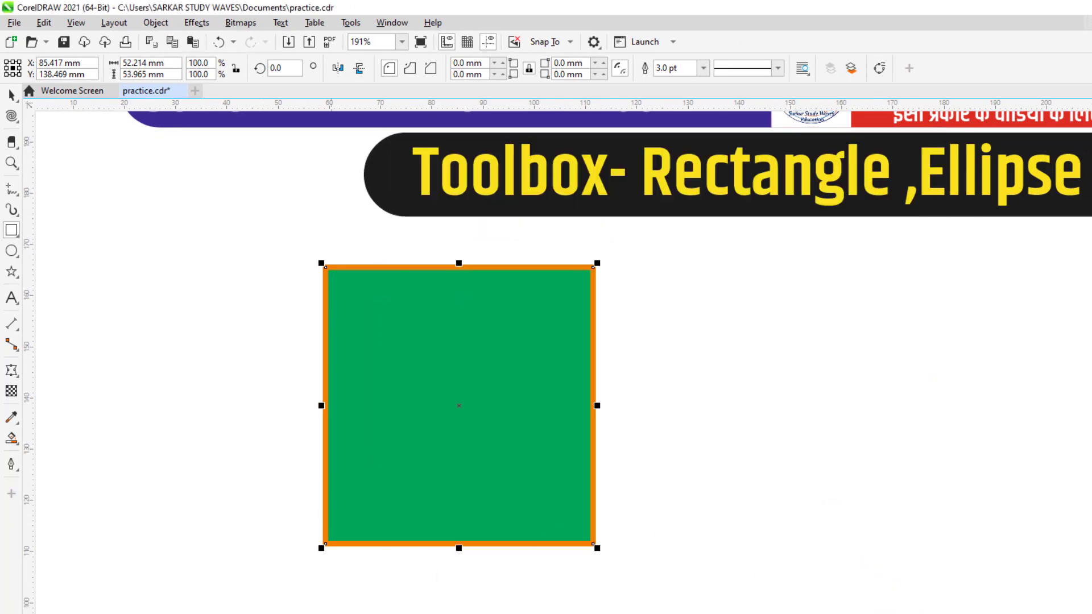
Step: Try several outline colors from the palette on the green square, including red and yellow, finishing with orange
right_click(300, 611)
right_click(262, 610)
right_click(234, 609)
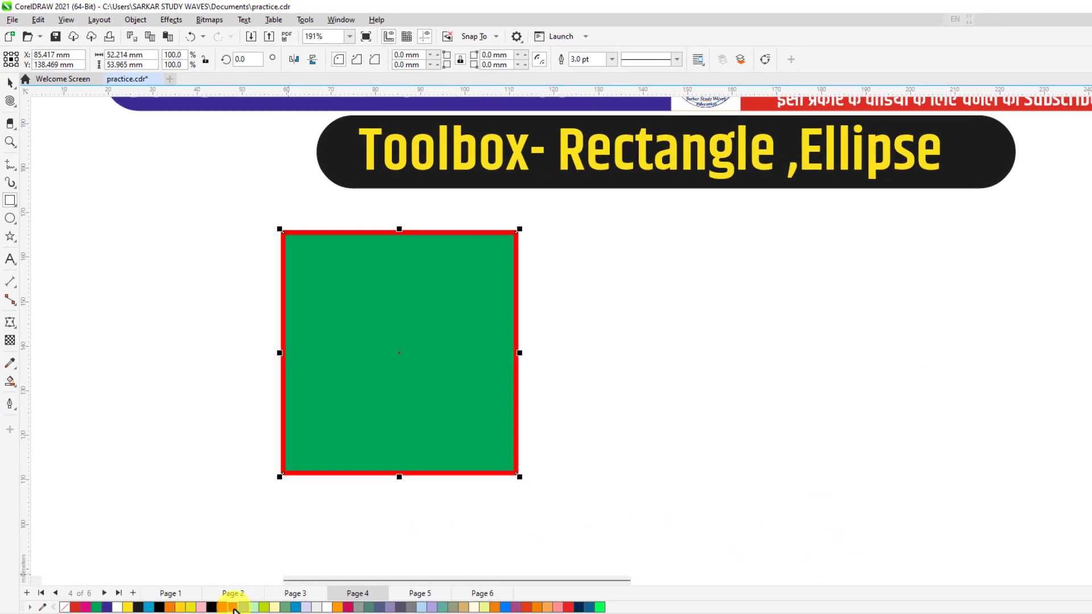
right_click(198, 608)
right_click(207, 609)
right_click(193, 608)
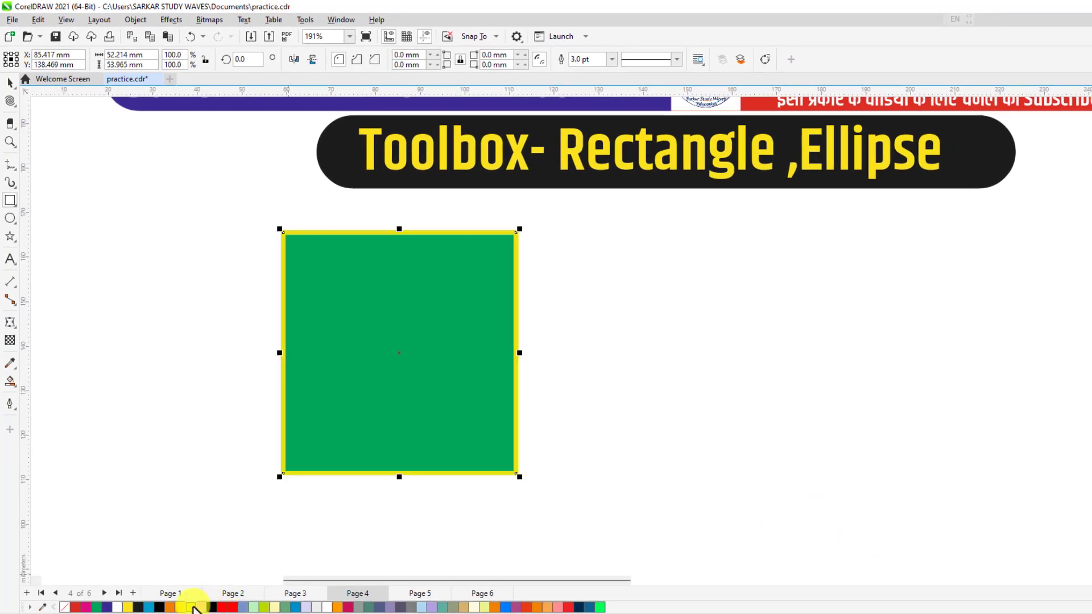
right_click(170, 608)
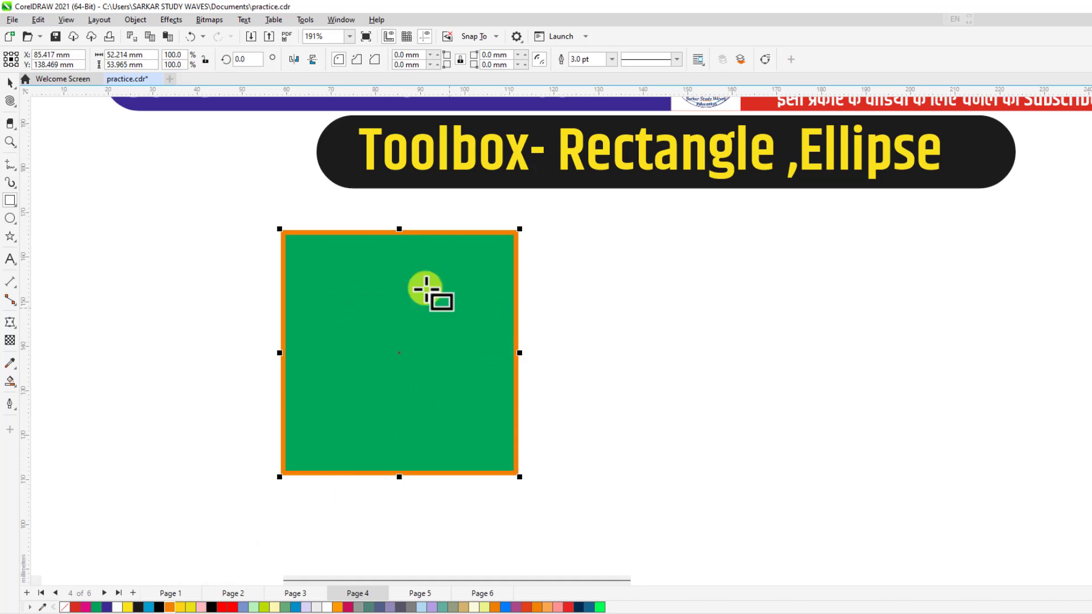
Step: Move the green square slightly right and down so its center is at about X 87.5 mm, Y 137.4 mm
left_click(9, 83)
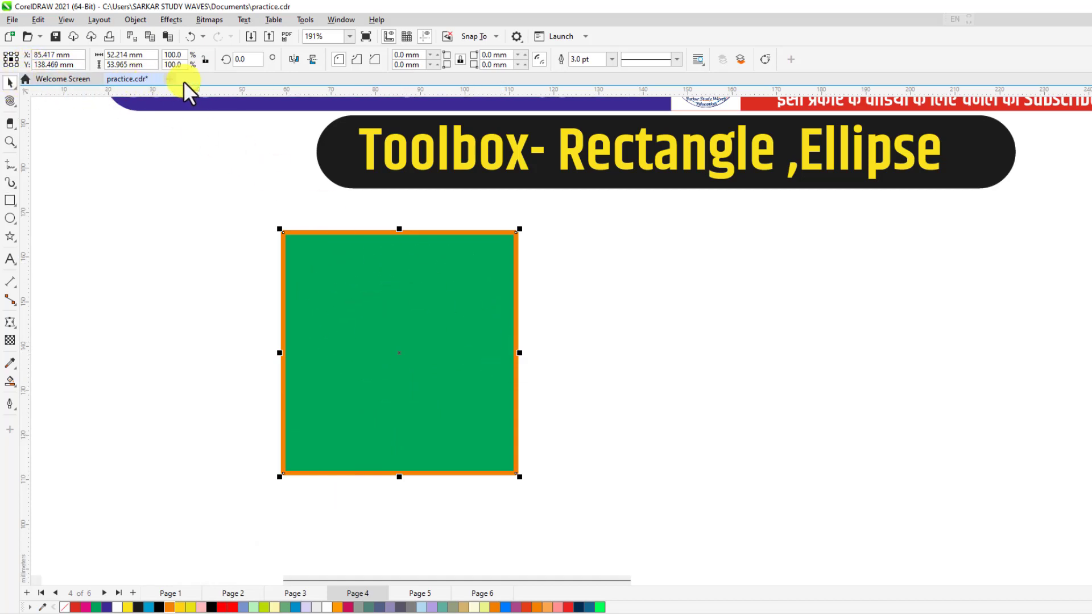
left_click(121, 62)
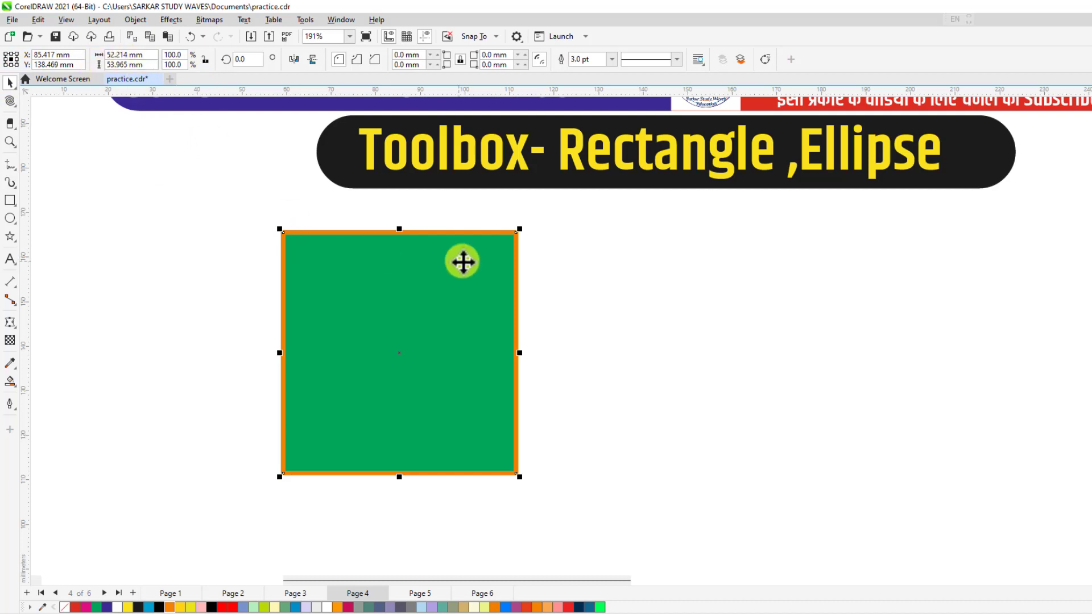
left_click(47, 57)
mouse_move(353, 265)
left_mouse_down()
mouse_move(208, 250)
mouse_move(364, 271)
left_mouse_up()
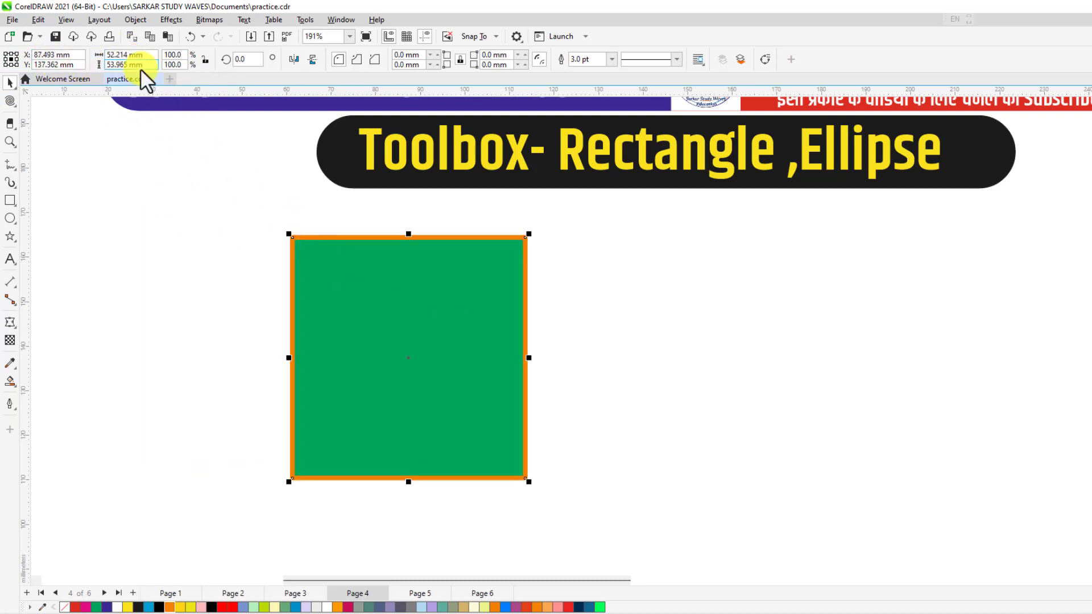
Step: Rotate the green square by 90 degrees and undo the rotation
left_click(240, 60)
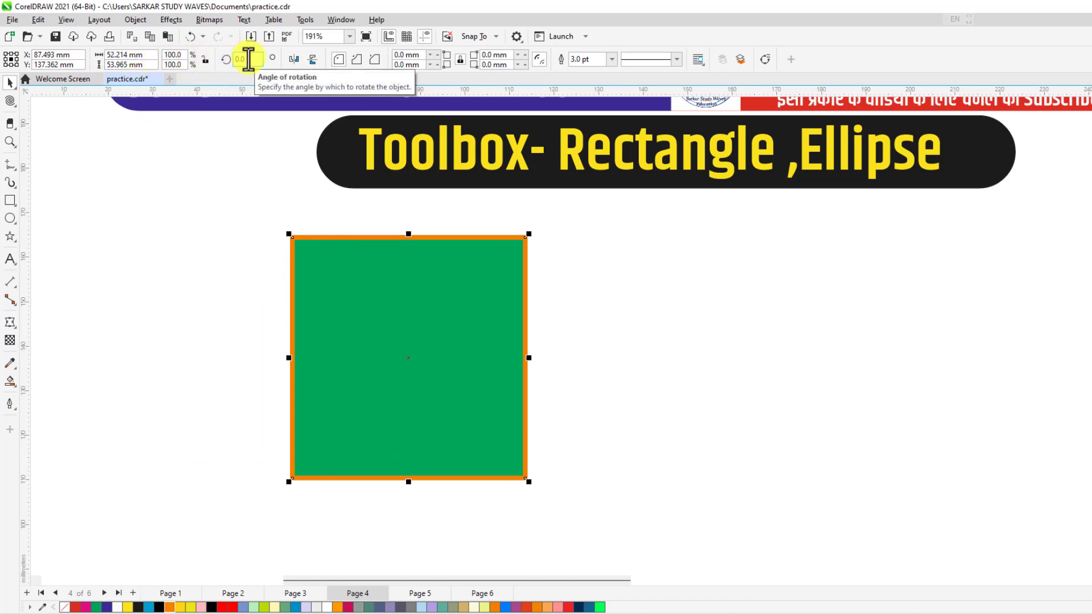
double_click(249, 59)
type("90")
key("Return")
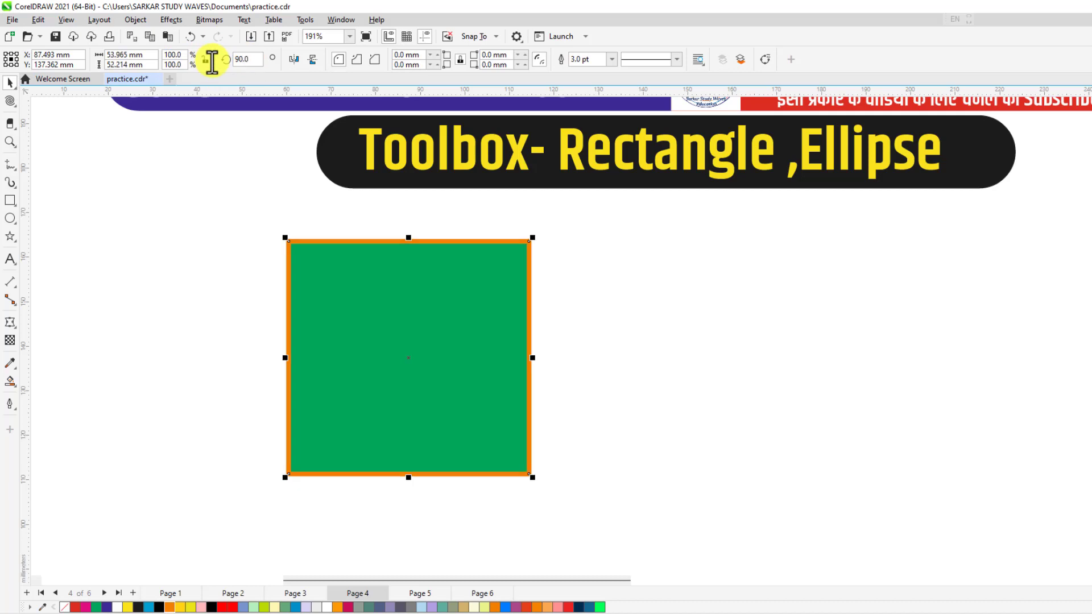
key("ctrl+z")
Step: Try a 45-degree rotation on the green square and undo it
left_click_drag(256, 59, 232, 60)
type("45")
key("Return")
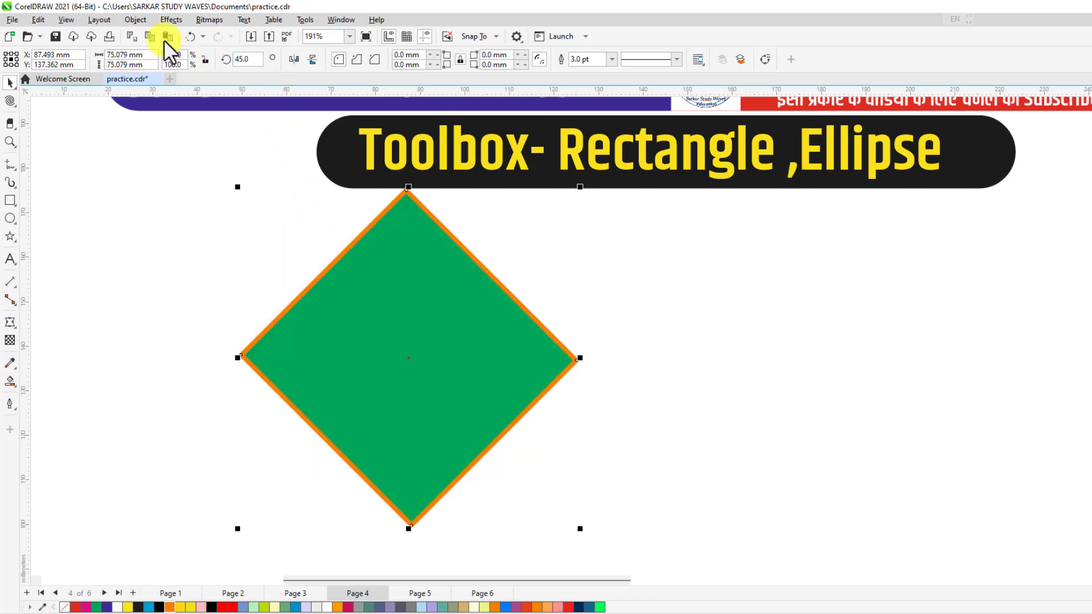
key("ctrl+z")
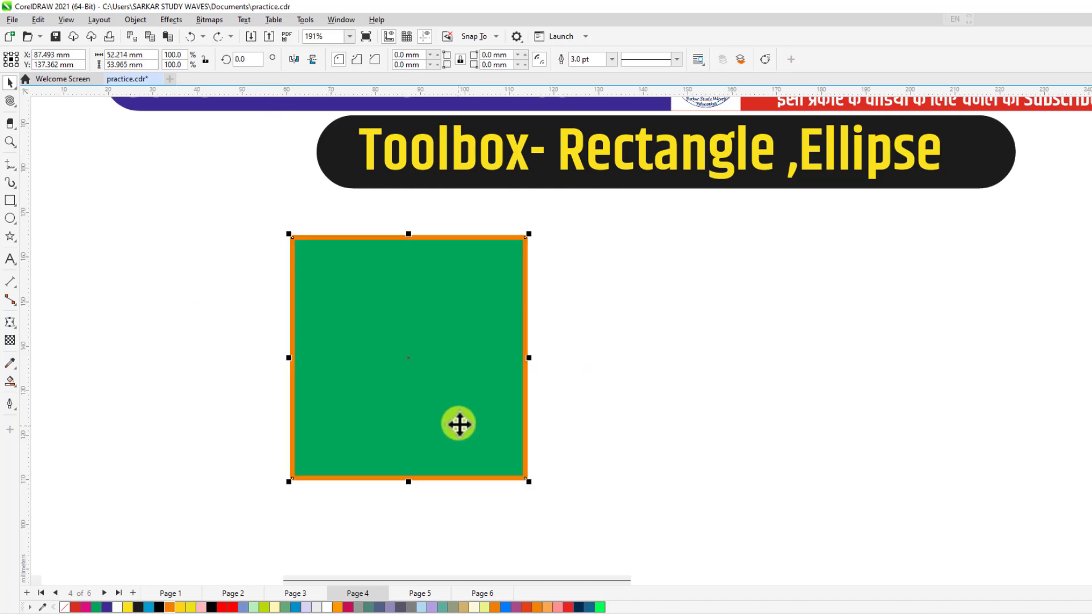
Step: Rotate the green square freehand by its upper-right corner and reset its rotation angle to 0
left_click(485, 293)
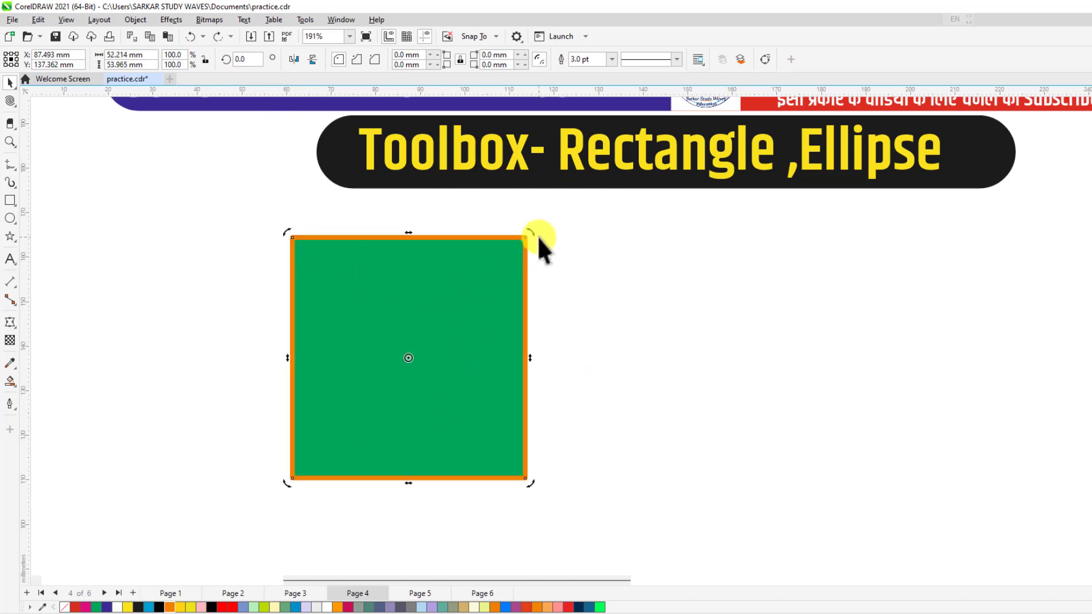
mouse_move(532, 231)
left_mouse_down()
mouse_move(549, 254)
mouse_move(529, 224)
mouse_move(535, 255)
mouse_move(523, 238)
left_mouse_up()
double_click(249, 59)
type("0")
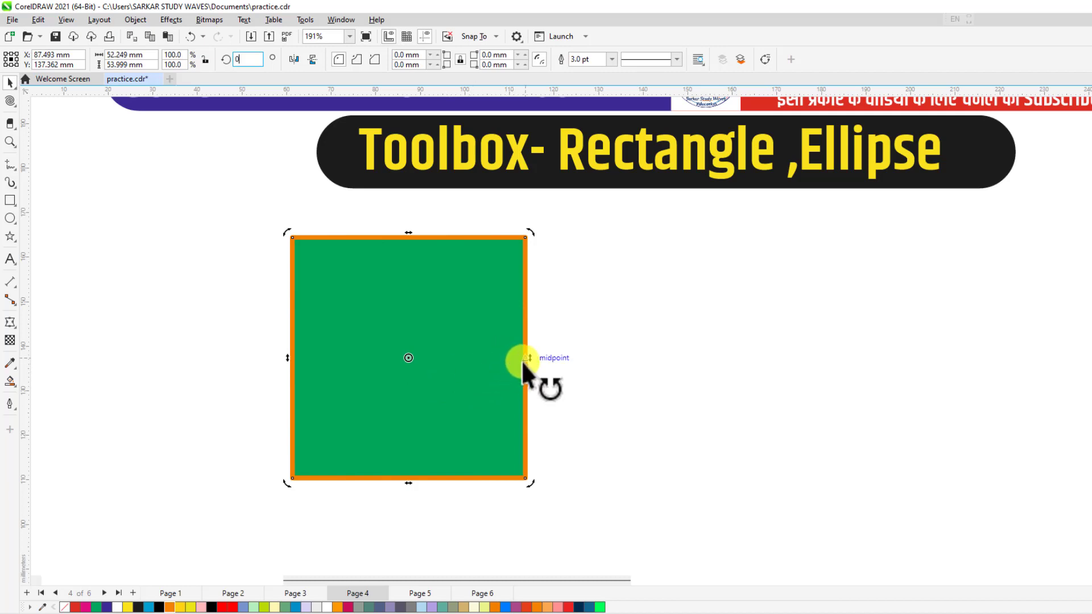
Step: Use the Shape tool on the green square and convert it to curves
left_click(15, 100)
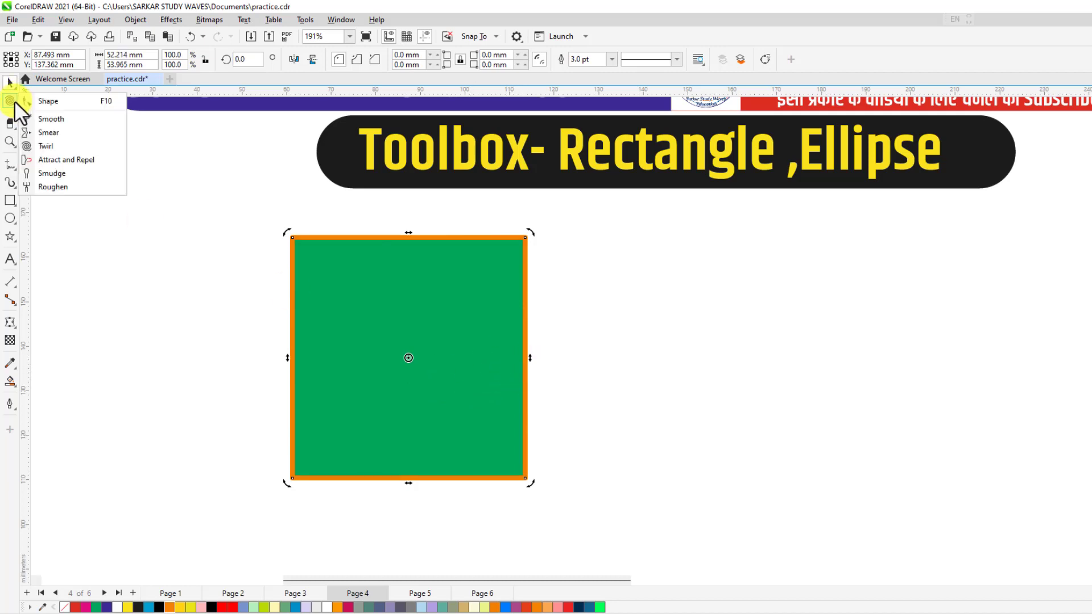
left_click(49, 105)
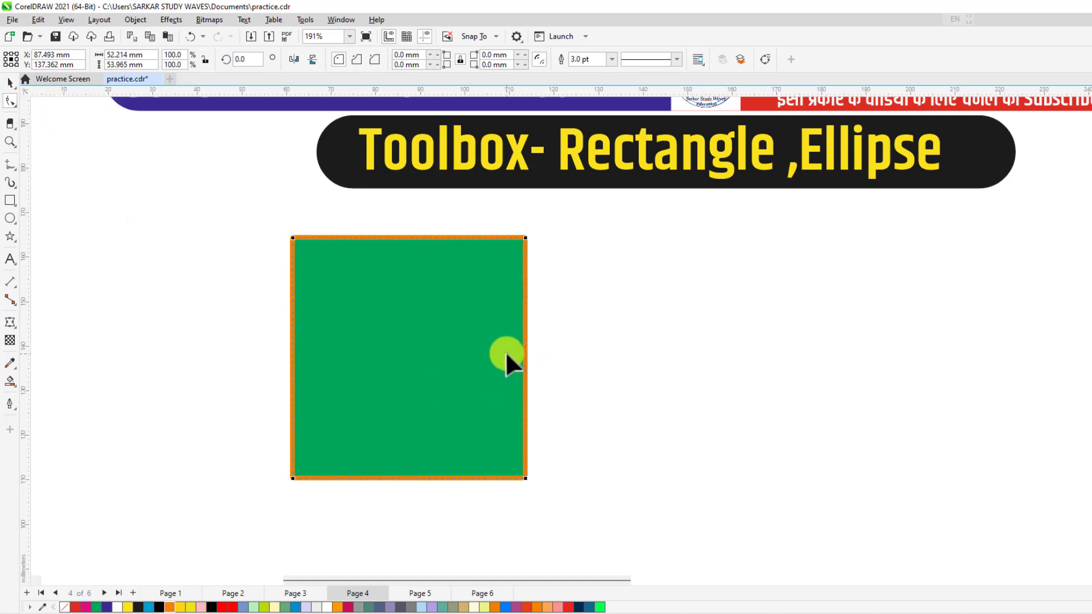
right_click(525, 349)
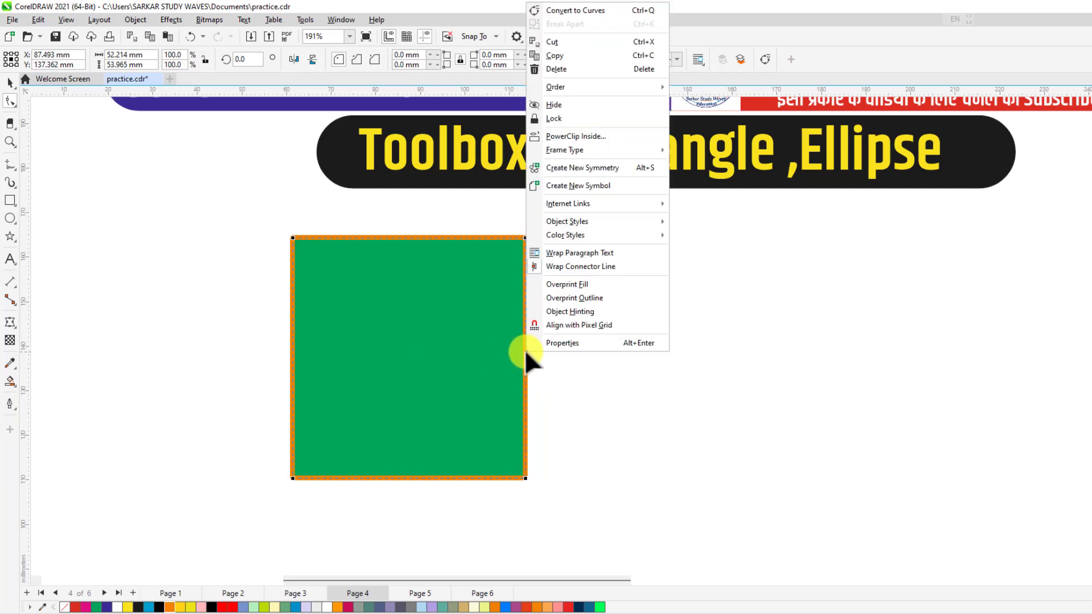
right_click(463, 340)
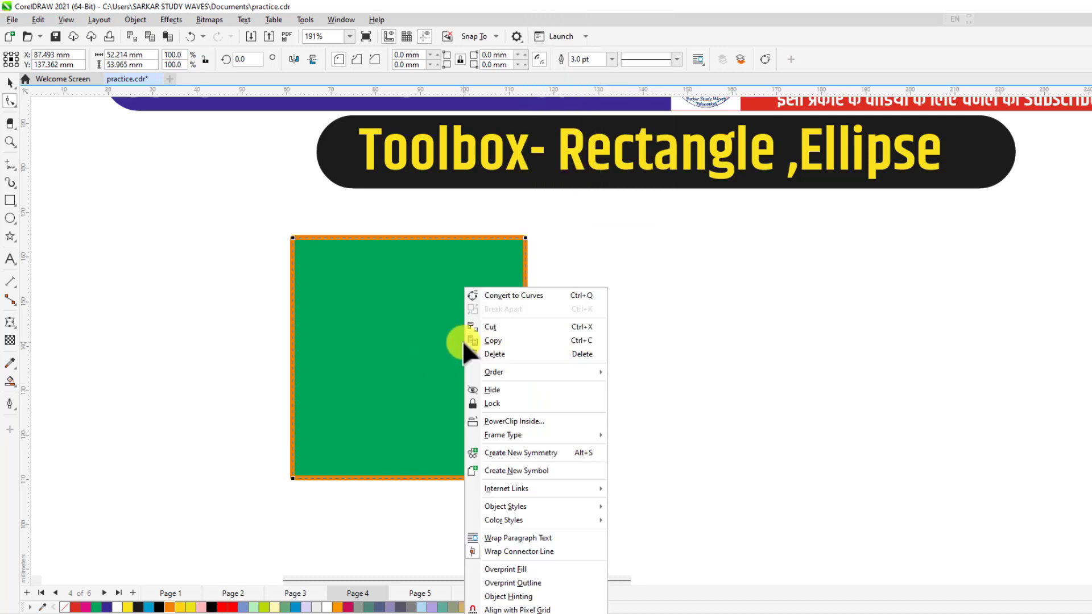
left_click(501, 295)
Step: Shift the square's right edge slightly down and add a node near the middle of that edge
left_click(524, 357)
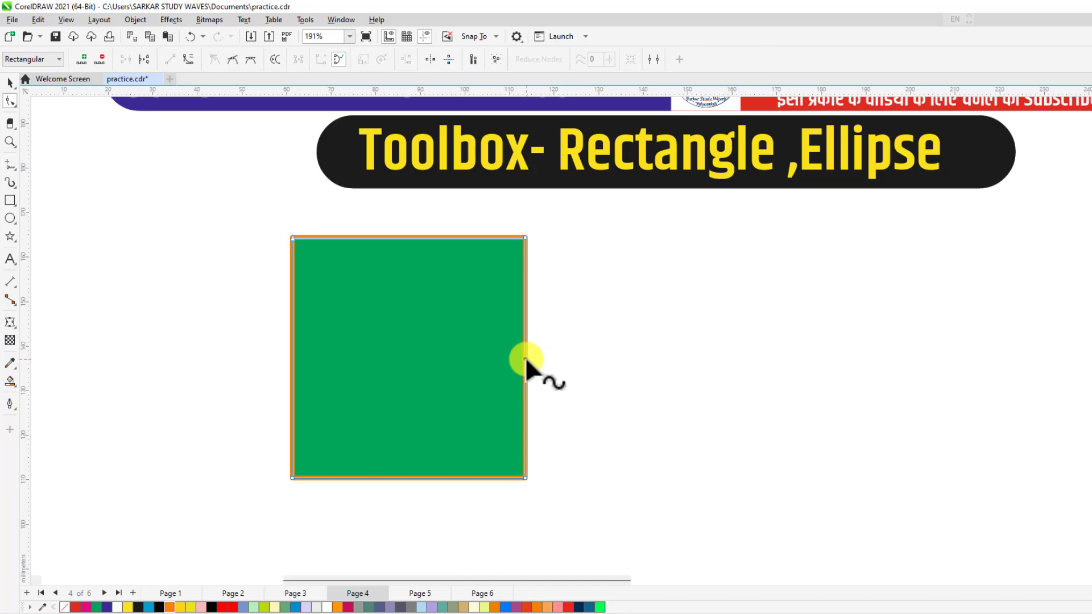
left_click_drag(525, 351, 524, 353)
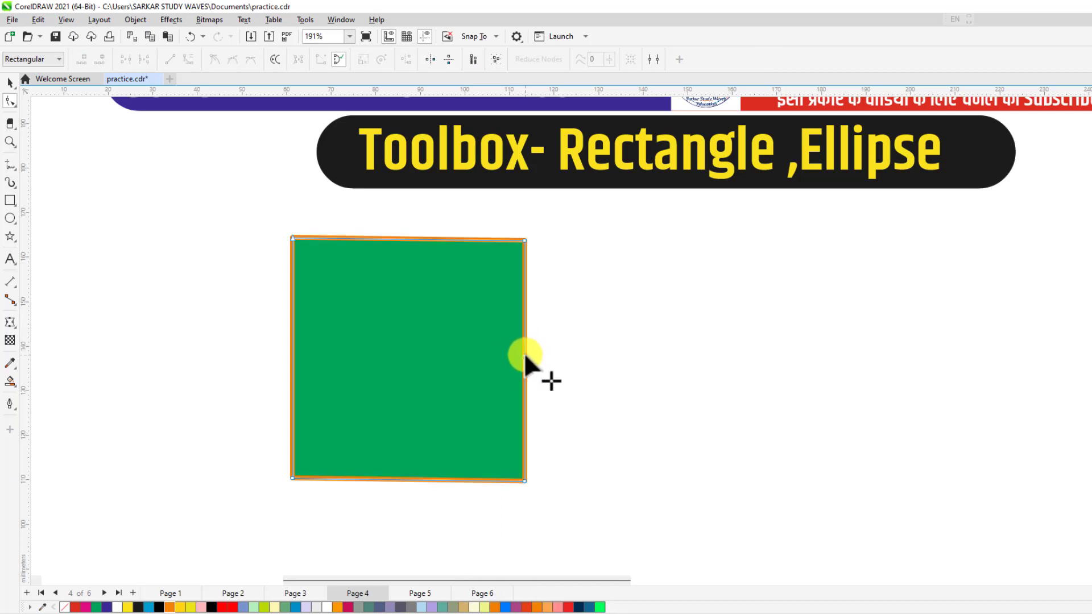
right_click(524, 354)
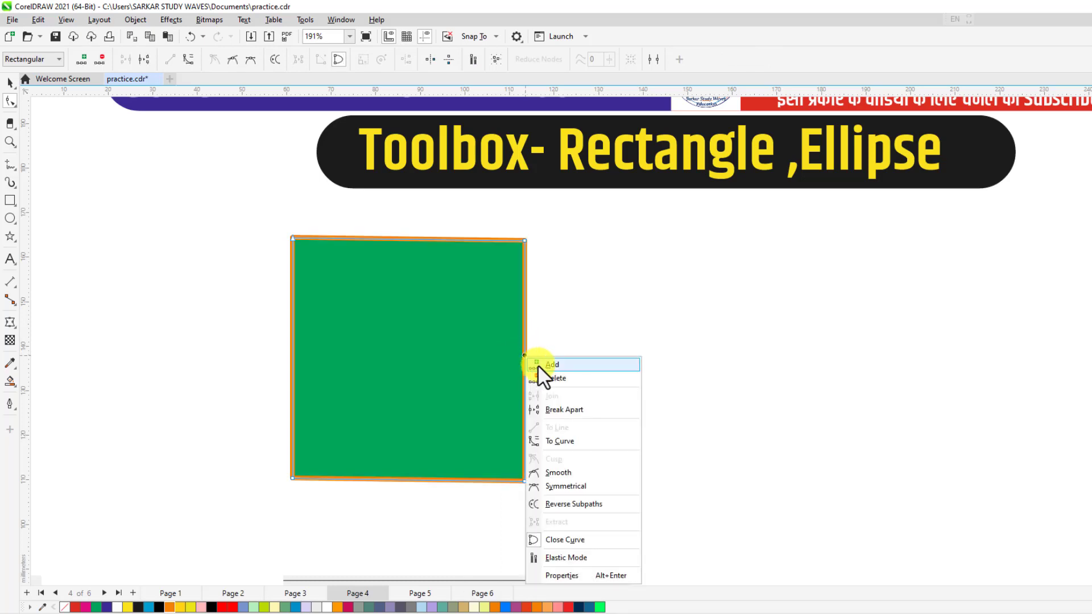
left_click(541, 364)
Step: Convert the segment at the new node to a curve and pull the node inward past the square's center to form a notch
right_click(524, 356)
left_click(552, 440)
left_click_drag(525, 356, 385, 359)
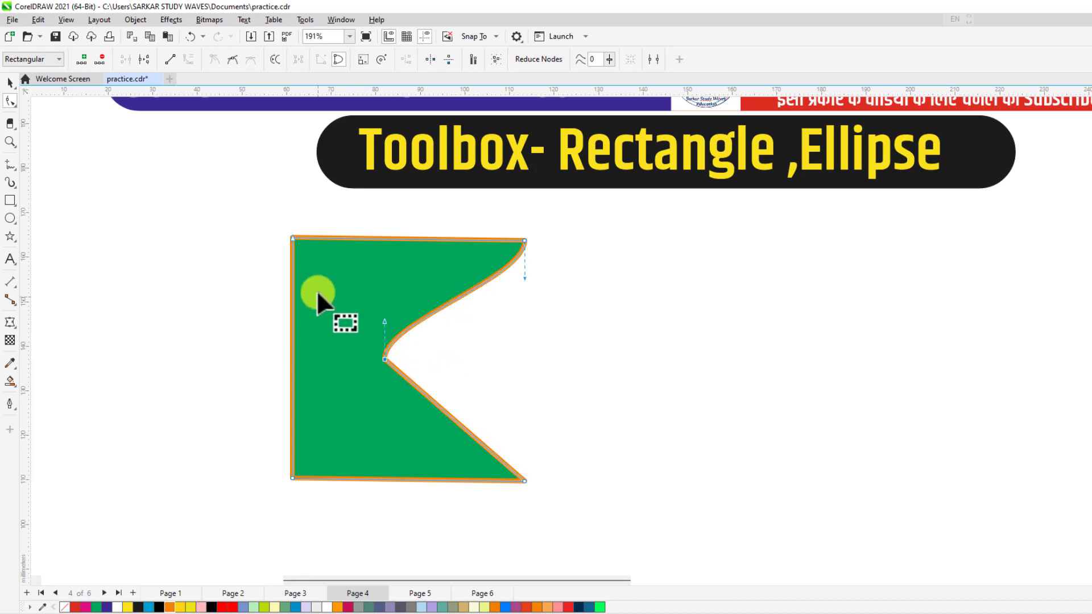
Step: Select the notched green shape and mirror it horizontally several times, ending in its original orientation
left_click(9, 83)
left_click(415, 295)
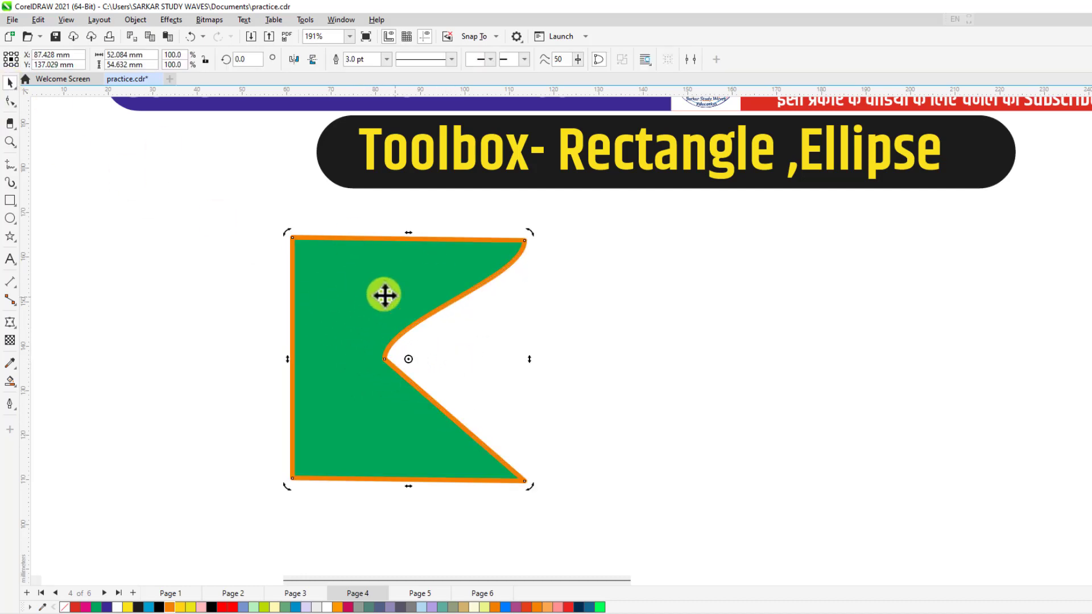
left_click(467, 281)
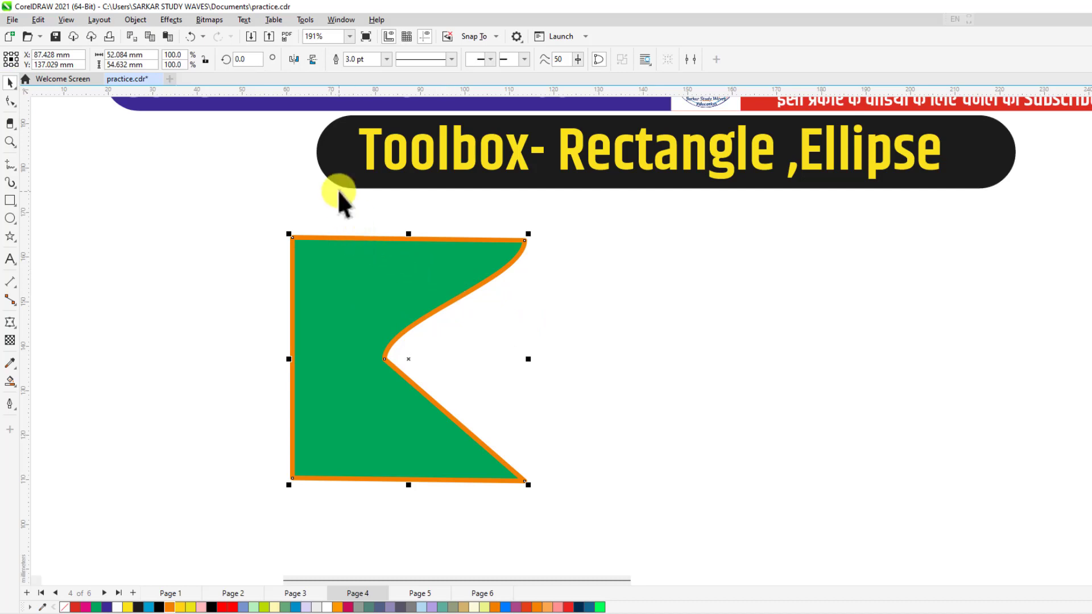
left_click(294, 59)
left_click(294, 59)
left_click(295, 60)
left_click(295, 60)
Step: Mirror the notched green shape vertically several times, ending in its original orientation
left_click(314, 59)
left_click(315, 59)
left_click(314, 59)
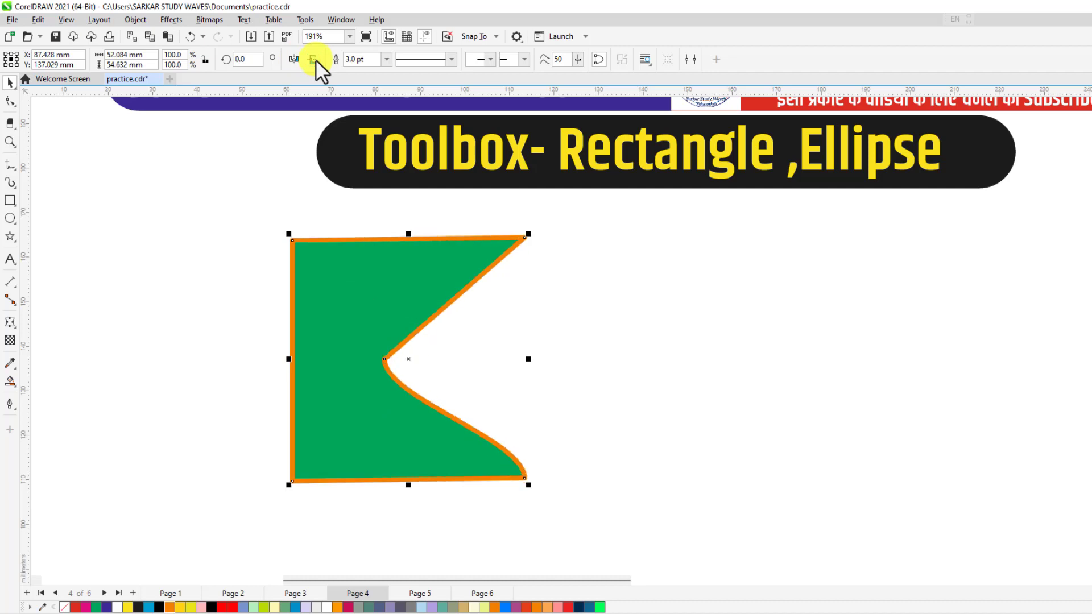
left_click(315, 59)
left_click(315, 60)
left_click(314, 59)
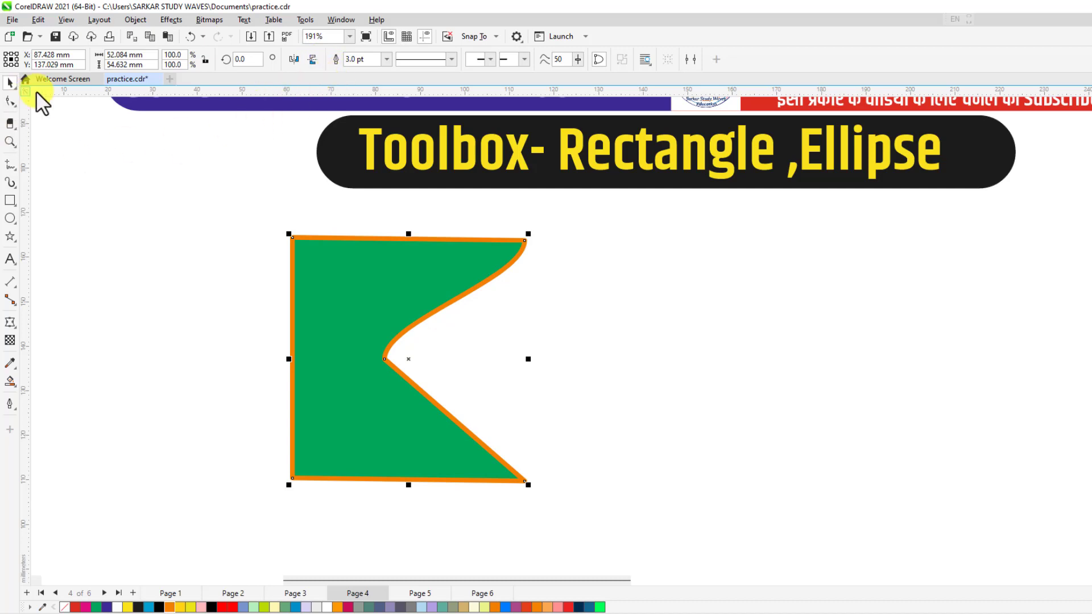
Step: Try thicker outline widths on the notched green shape, ending at 8 pt
left_click(387, 60)
left_click(362, 137)
left_click(388, 60)
left_click(371, 155)
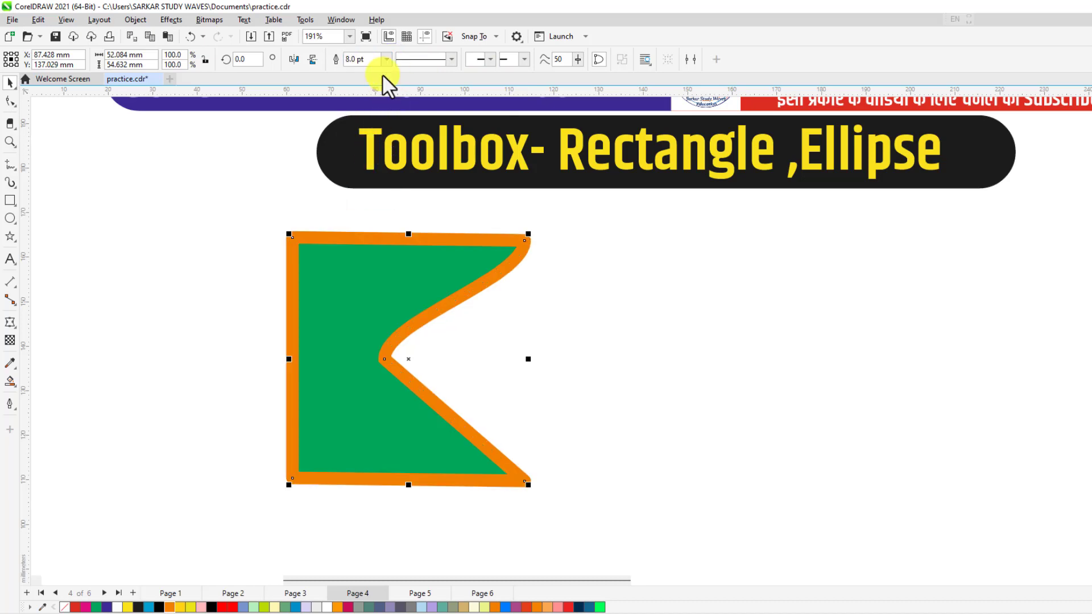
Step: Thin the notched green shape's outline, ending at a width of 1.5 pt
left_click(386, 60)
left_click(357, 99)
left_click(386, 59)
left_click(362, 117)
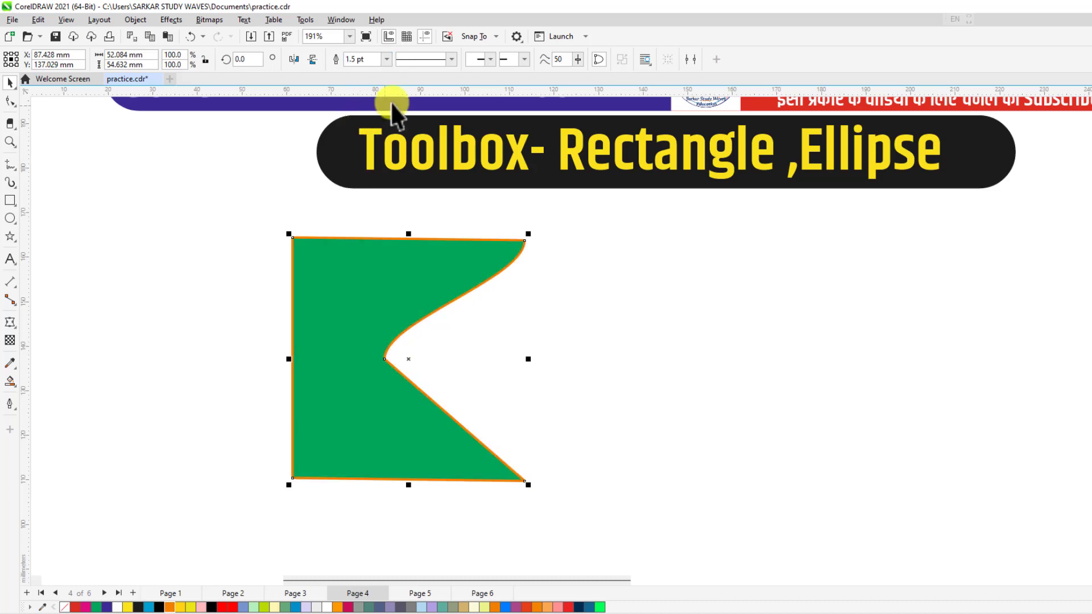
Step: Try line styles on the notched green shape's outline and keep a dotted style
left_click(452, 60)
left_click(443, 121)
left_click(452, 60)
left_click(439, 146)
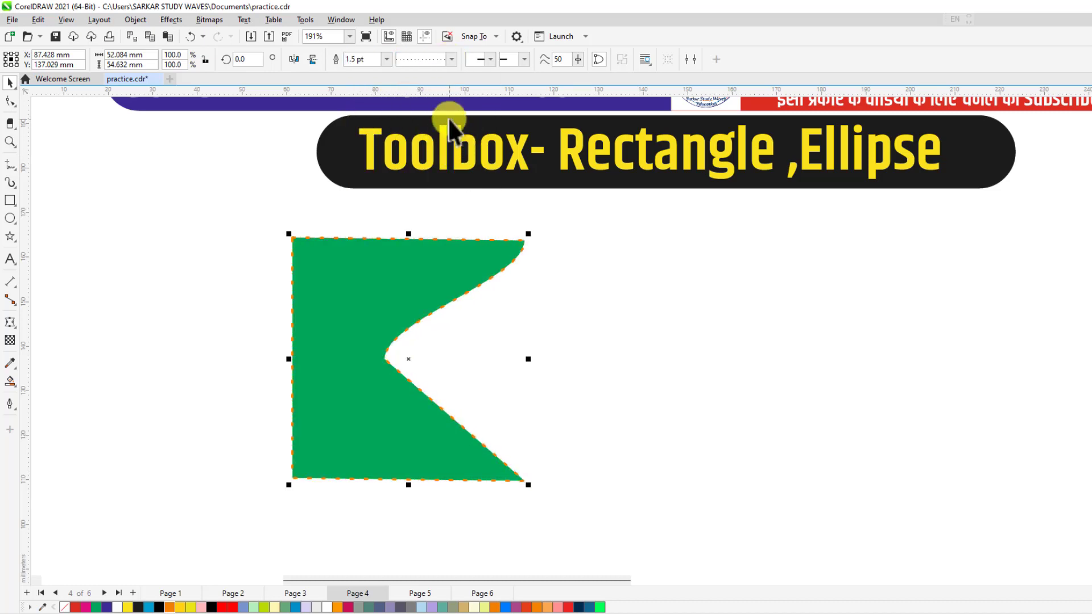
left_click(485, 60)
left_click(486, 60)
left_click(521, 60)
left_click(520, 60)
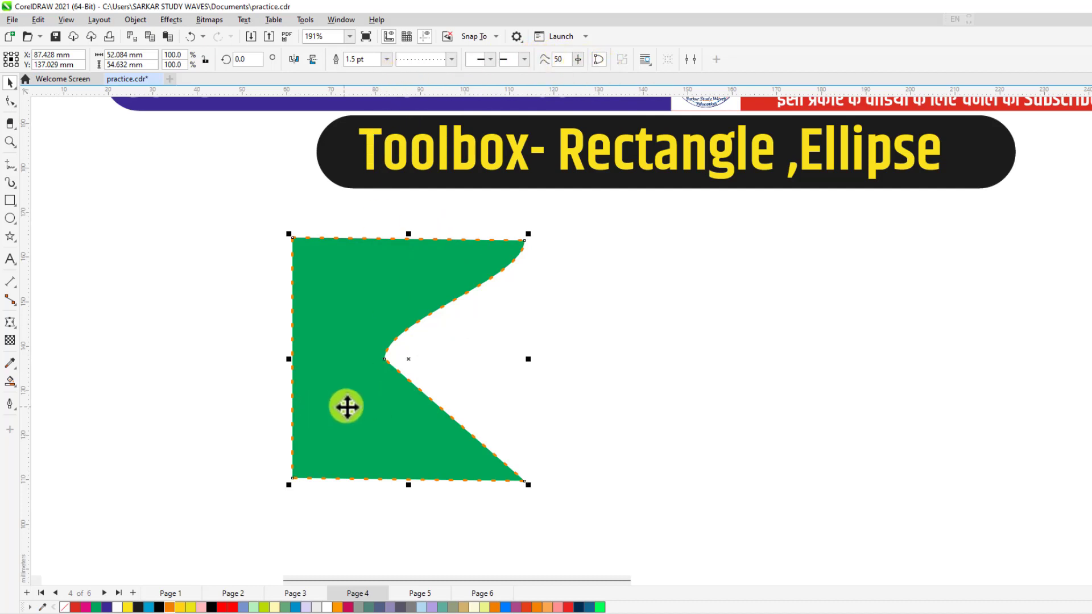
Step: Draw a tilted 3-Point Rectangle about 11.3 by 14 mm at about 56 degrees beside the green shape and set its corner radii to 0 mm
left_click(9, 199)
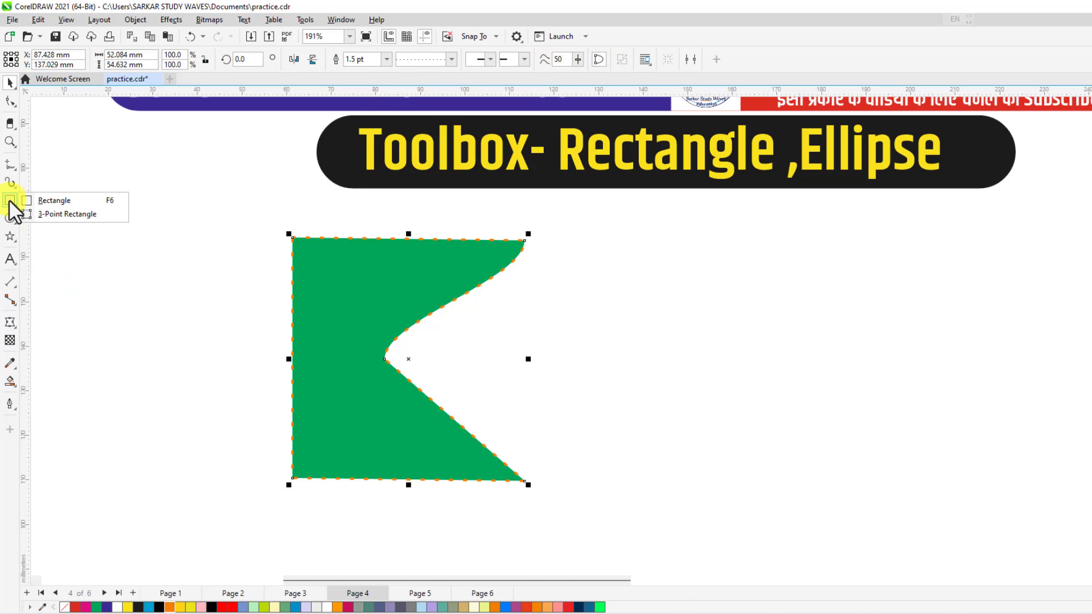
left_click(73, 214)
scroll(779, 329, "up", 1)
left_click_drag(537, 227, 593, 137)
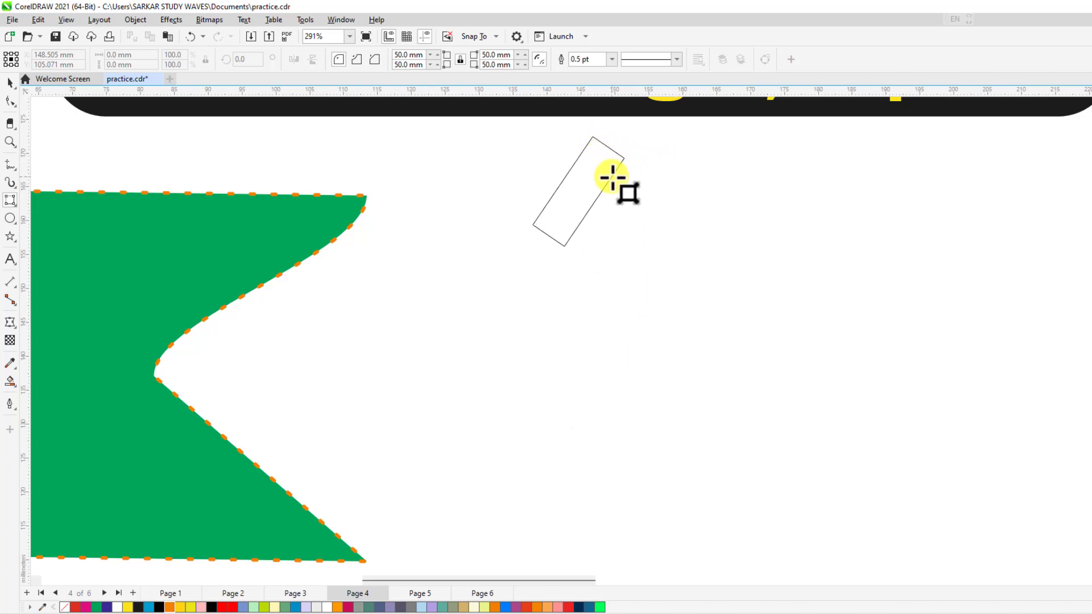
left_click(612, 178)
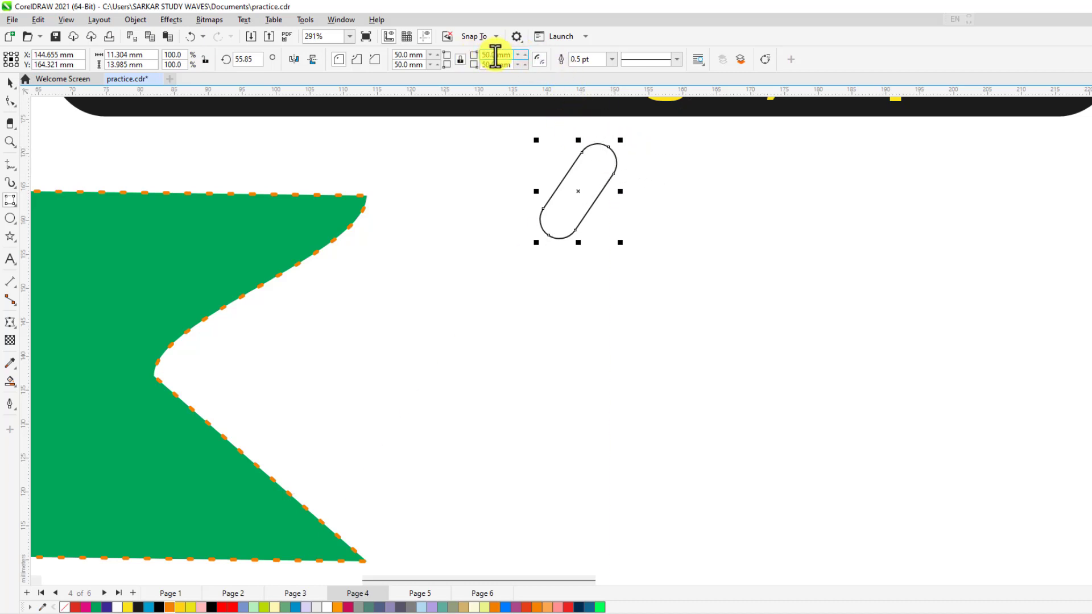
type("0")
key("Return")
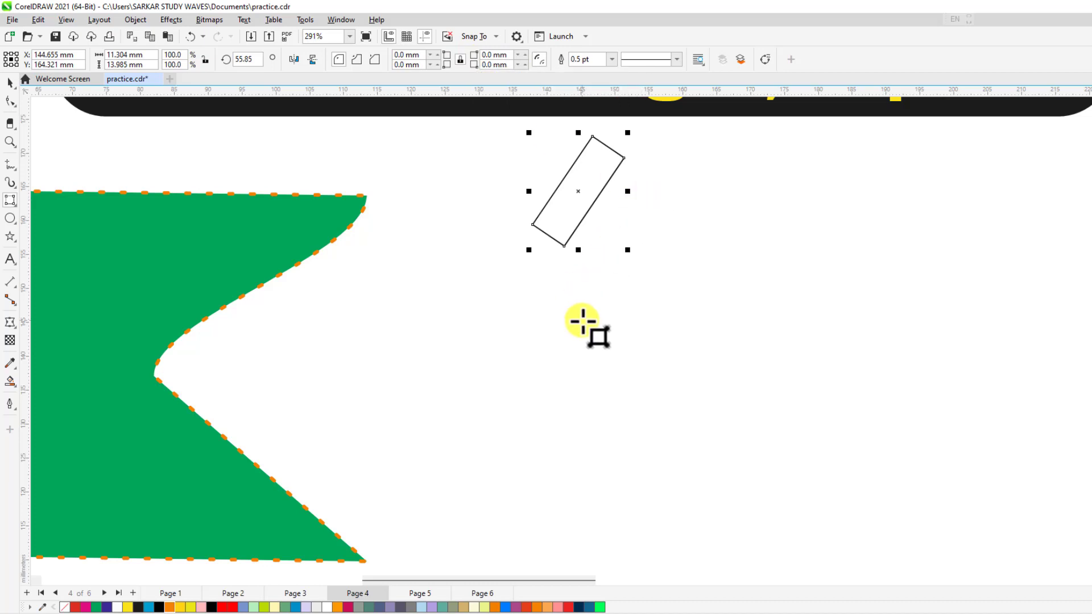
Step: Move the tilted rectangle slightly down and to the left, to about X 143.4 mm, Y 157.1 mm
scroll(605, 250, "down", 2)
scroll(612, 216, "up", 1)
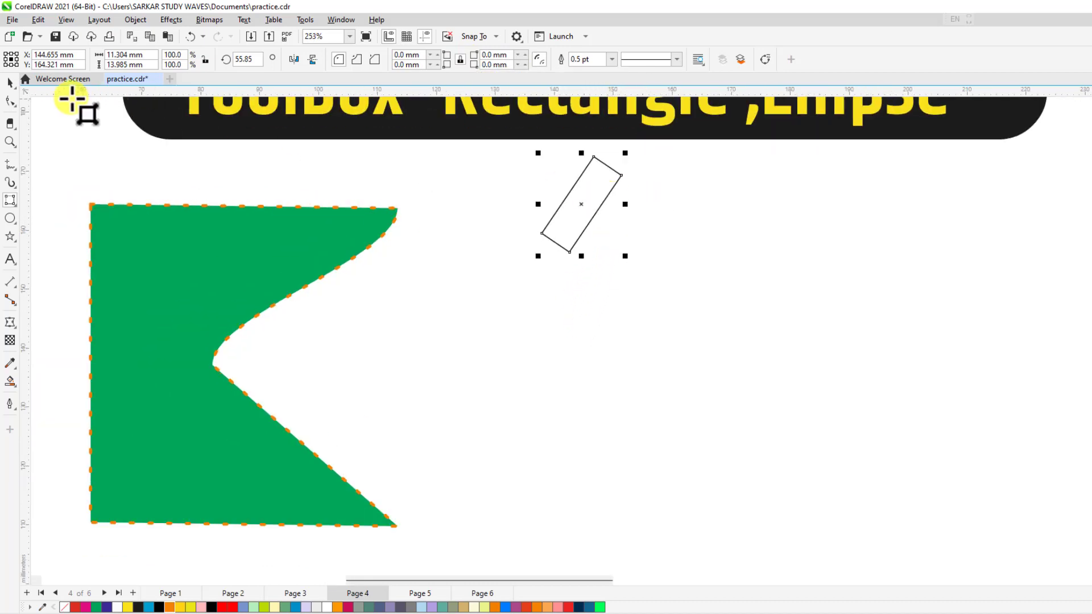
left_click(10, 82)
left_click_drag(587, 191, 580, 235)
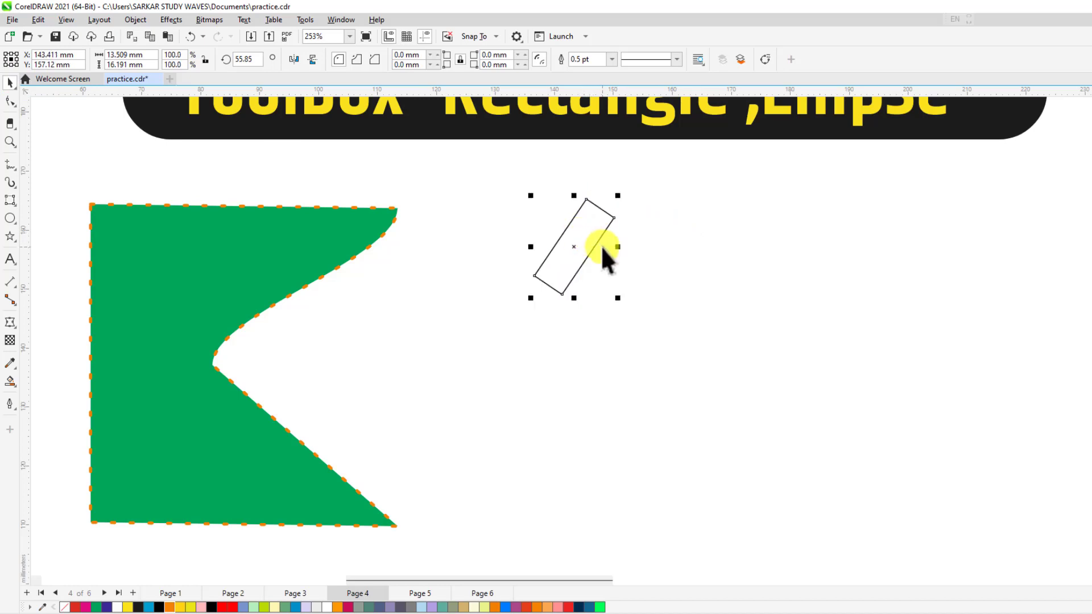
scroll(601, 250, "up", 2)
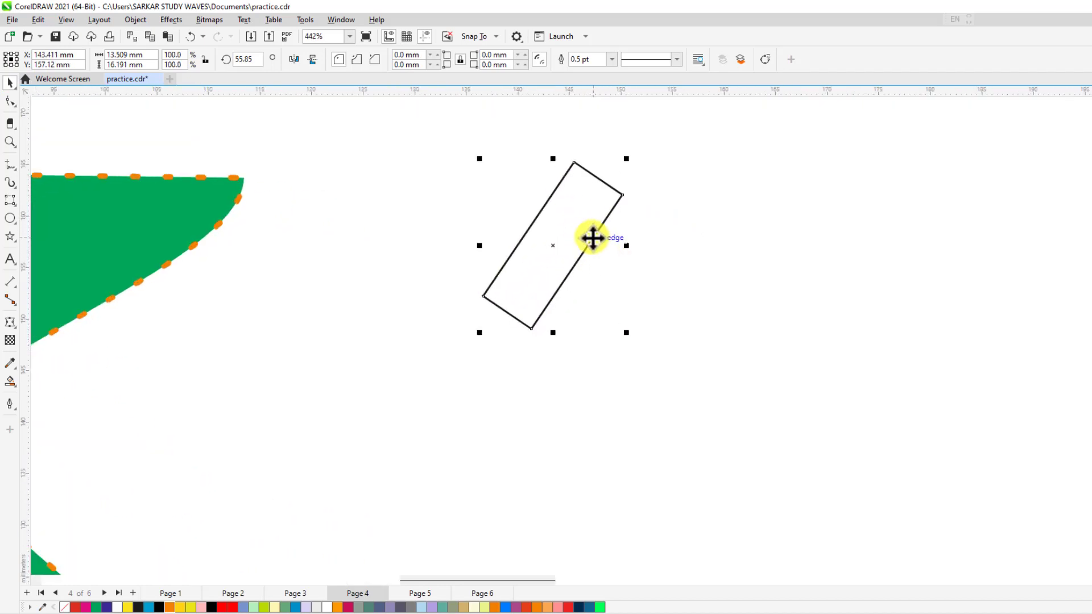
scroll(593, 238, "down", 1)
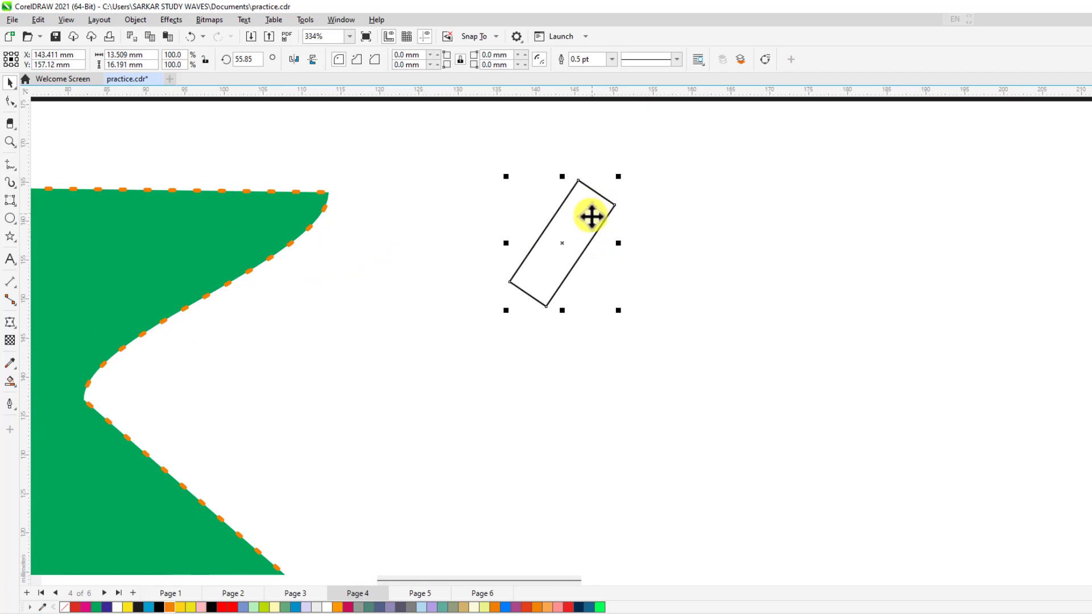
Step: Duplicate the tilted rectangle in place and nudge the copy down and to the right until a narrow gap separates the two
key("Down")
key("Right")
key("Right")
key("Right")
key("Right")
key("Right")
key("Right")
key("Right")
key("Right")
key("Right")
key("Right")
key("Right")
key("Right")
key("Right")
key("Right")
key("Right")
key("Right")
key("Right")
key("Right")
key("Right")
key("Right")
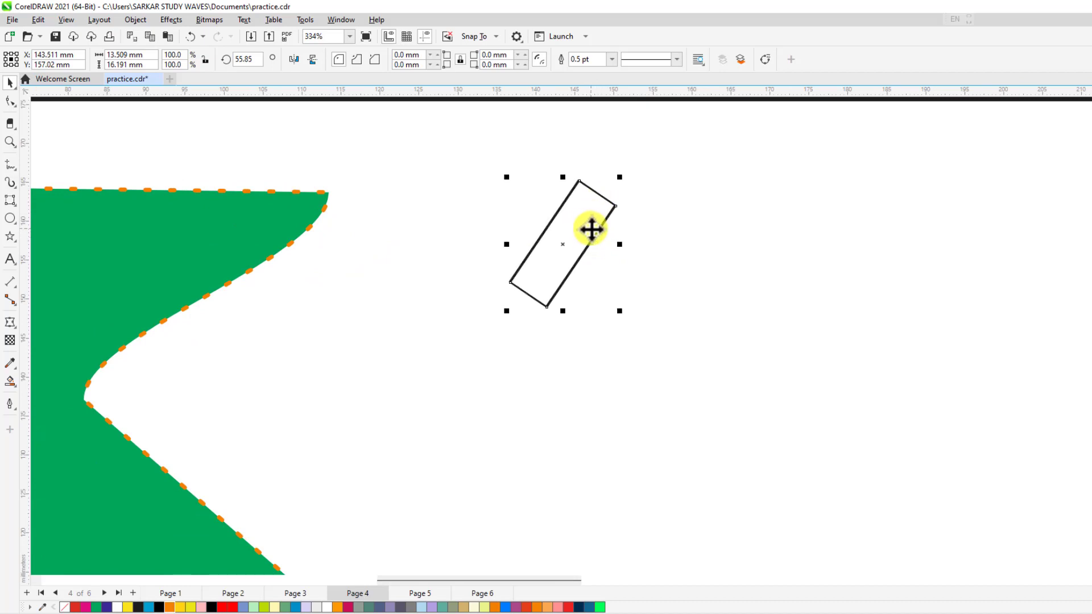
key("Down")
key("Down")
key("Down")
key("Down")
key("Down")
key("Down")
key("Down")
key("Down")
key("Down")
key("Down")
key("Down")
key("Down")
key("Down")
key("Down")
key("Down")
key("Down")
key("Down")
key("Down")
key("Down")
key("Down")
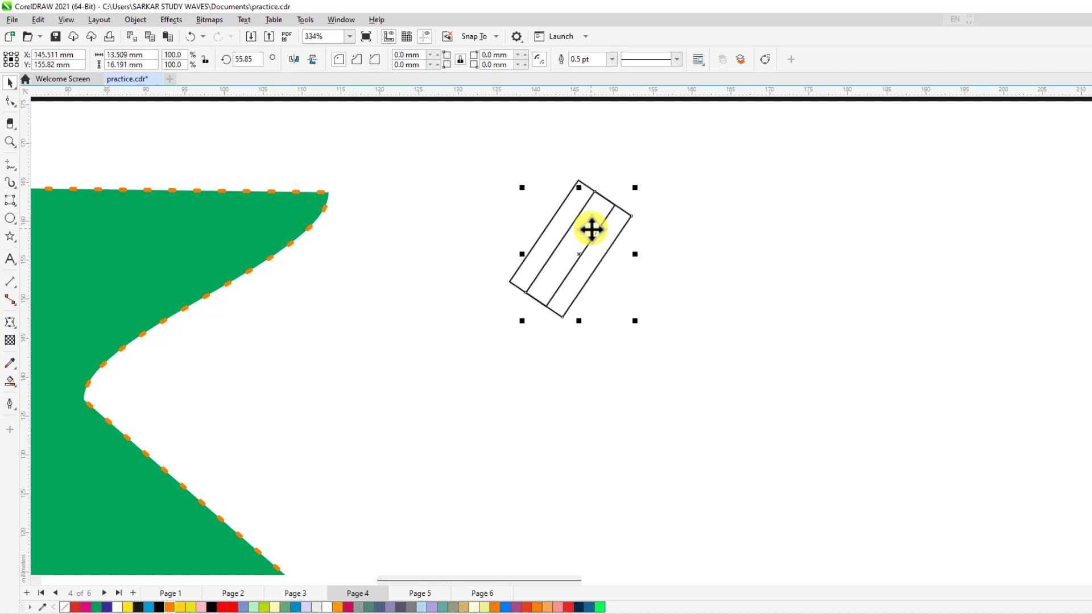
key("Right")
key("Right")
key("Right")
key("Right")
key("Right")
key("Right")
key("Right")
key("Right")
key("Right")
key("Right")
key("Right")
key("Right")
key("Right")
key("Right")
key("Right")
key("Right")
key("Right")
key("Right")
key("Right")
key("Right")
key("Right")
key("Right")
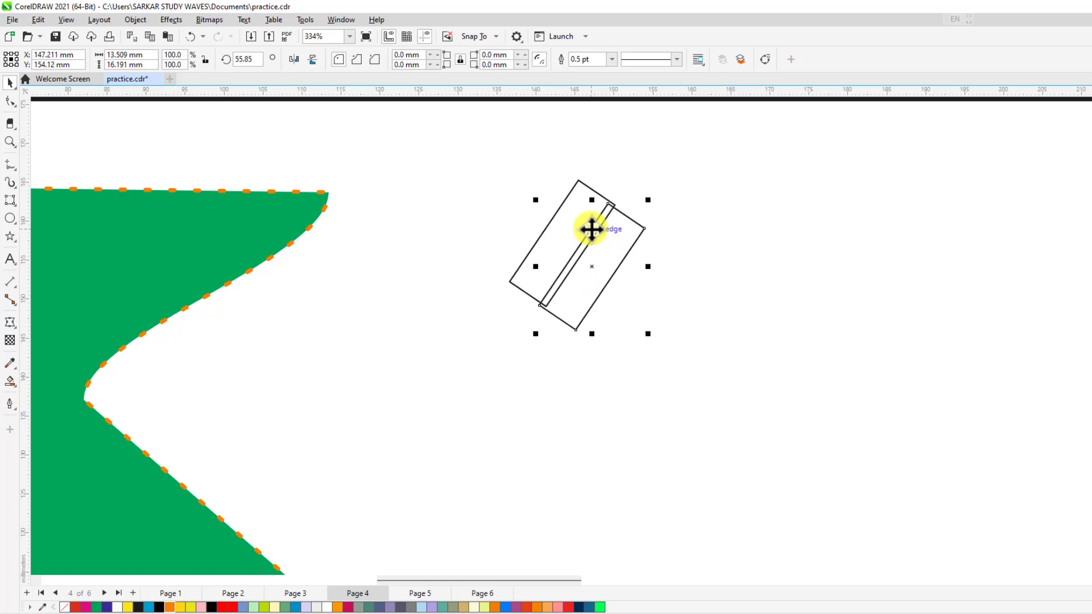
key("Down")
key("Right")
key("Right")
key("Right")
key("Right")
key("Right")
key("Right")
key("Right")
key("Right")
key("Right")
key("Right")
key("Right")
key("Right")
key("Right")
key("Right")
key("Right")
key("Right")
key("Right")
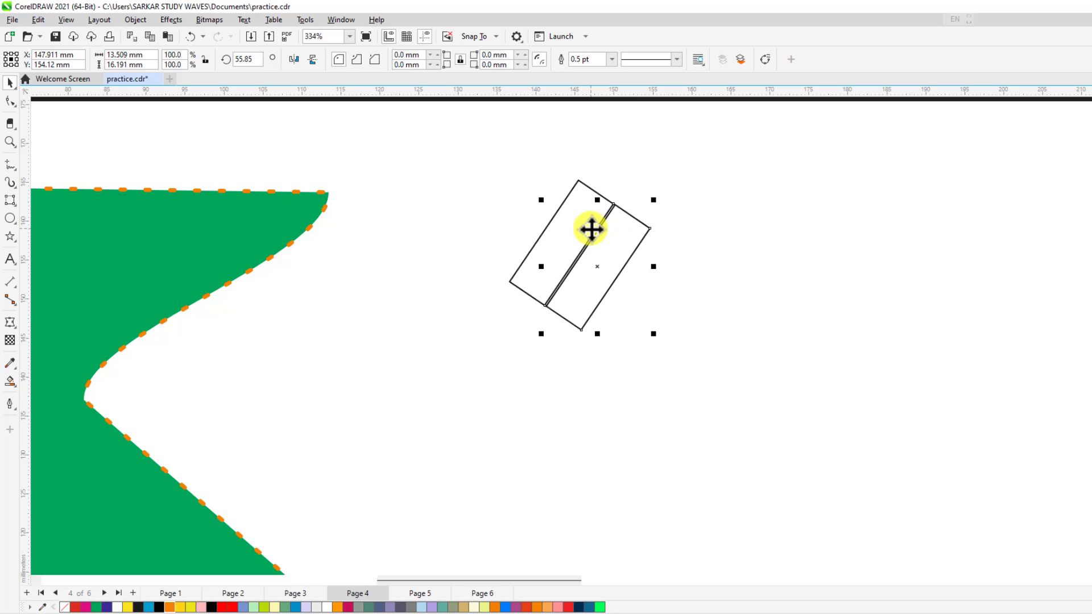
key("Down")
key("Down")
key("Down")
key("Down")
key("Down")
key("Down")
key("Down")
key("Down")
key("Down")
key("Down")
key("Down")
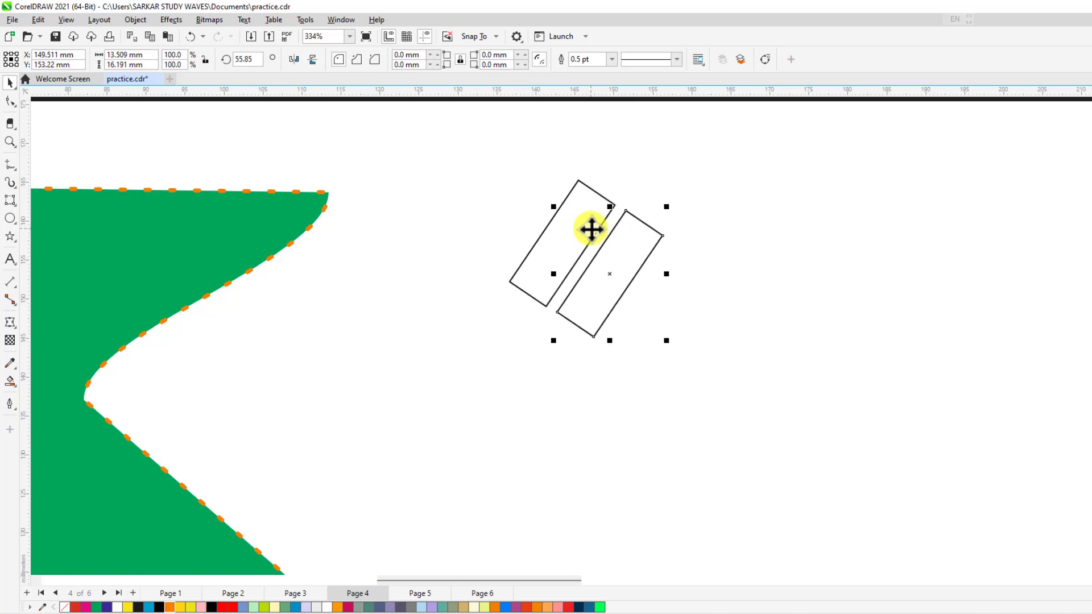
Step: Finish spacing the copy and duplicate it at the same offset to make a third tilted rectangle
key("Right")
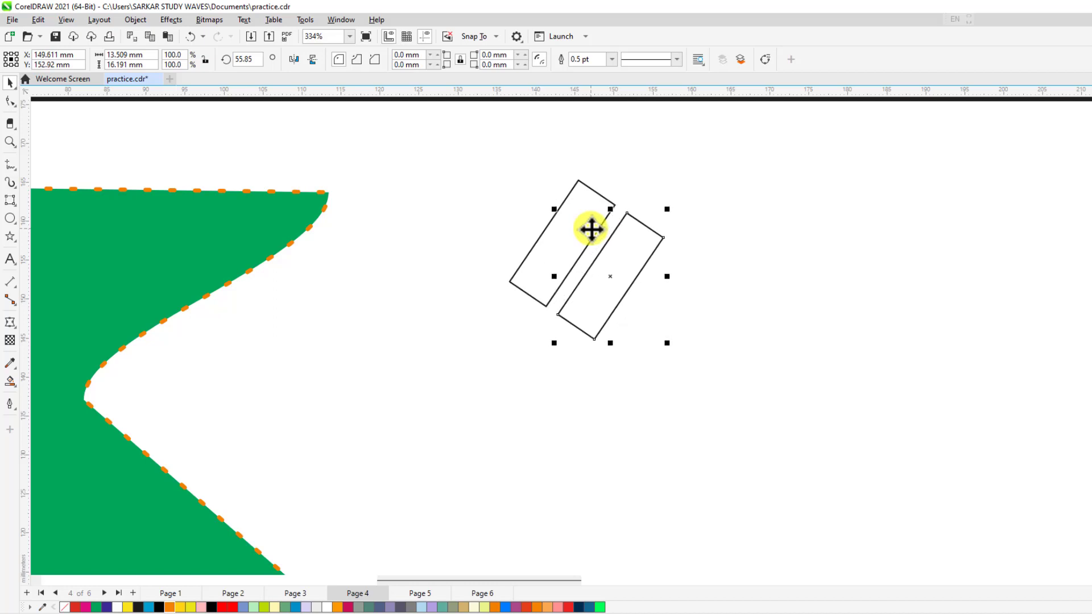
key("ctrl+d")
left_click(868, 349)
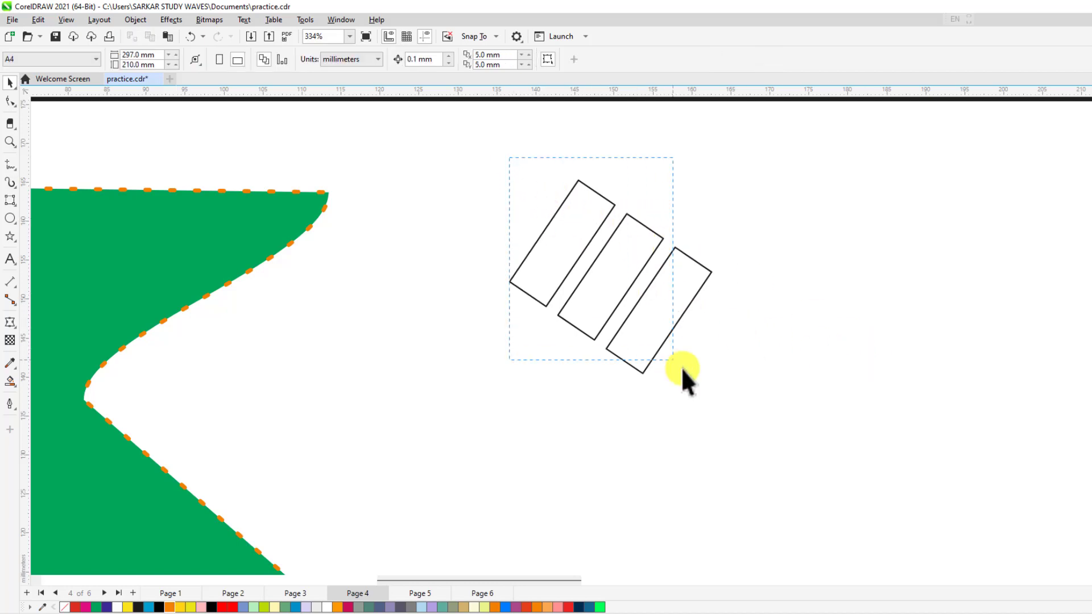
Step: Try outline widths, including 3 pt, on all three tilted rectangles and settle on 1.5 pt
left_click_drag(673, 359, 740, 398)
left_click(546, 61)
left_click(550, 63)
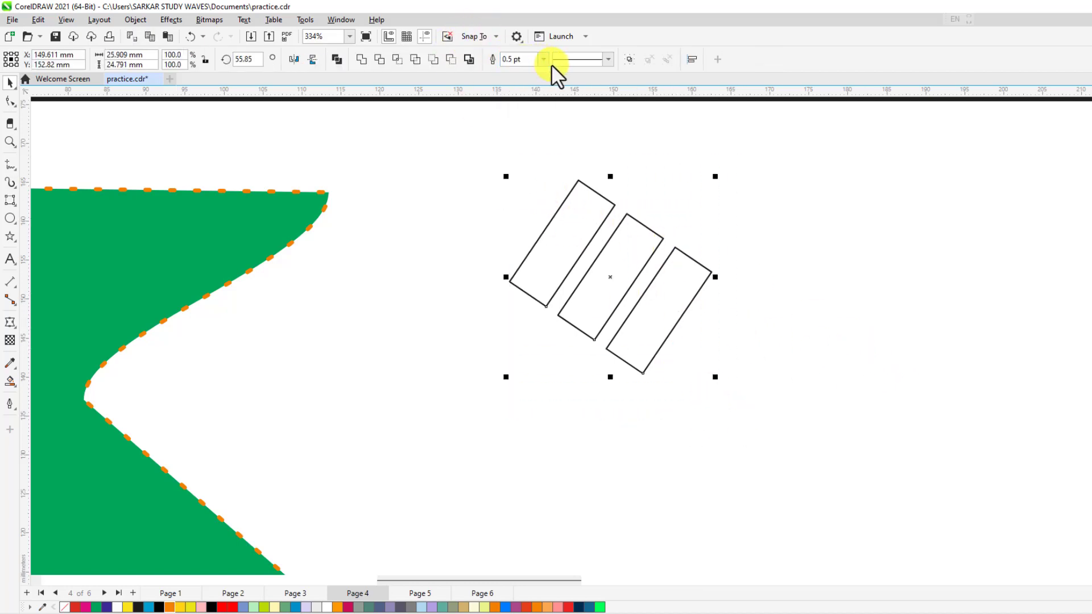
left_click(544, 59)
left_click(524, 144)
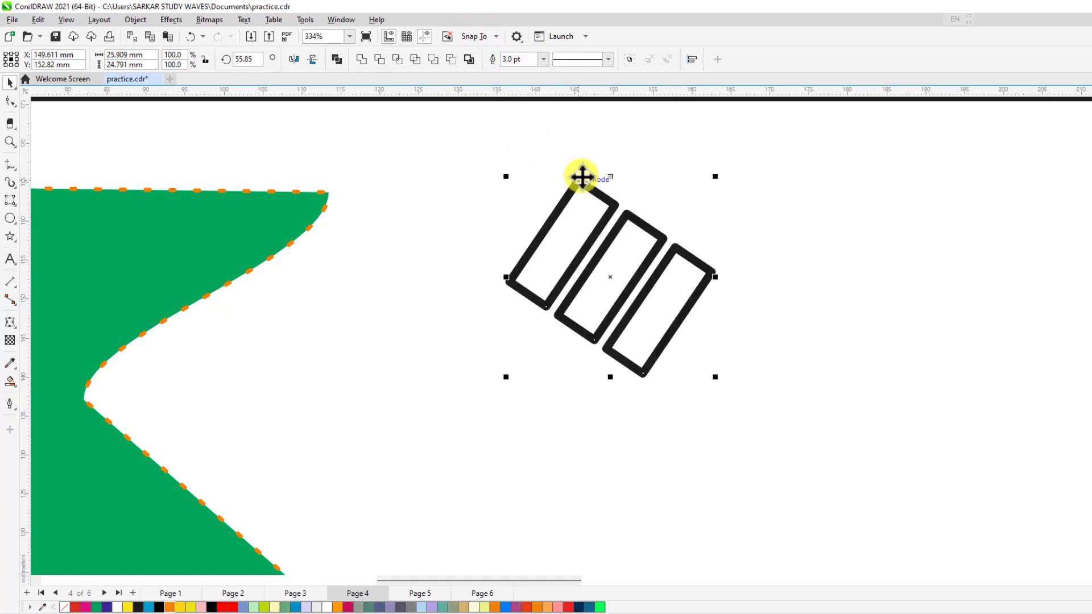
left_click(543, 60)
left_click(527, 128)
left_click(544, 59)
left_click(517, 135)
left_click(674, 292)
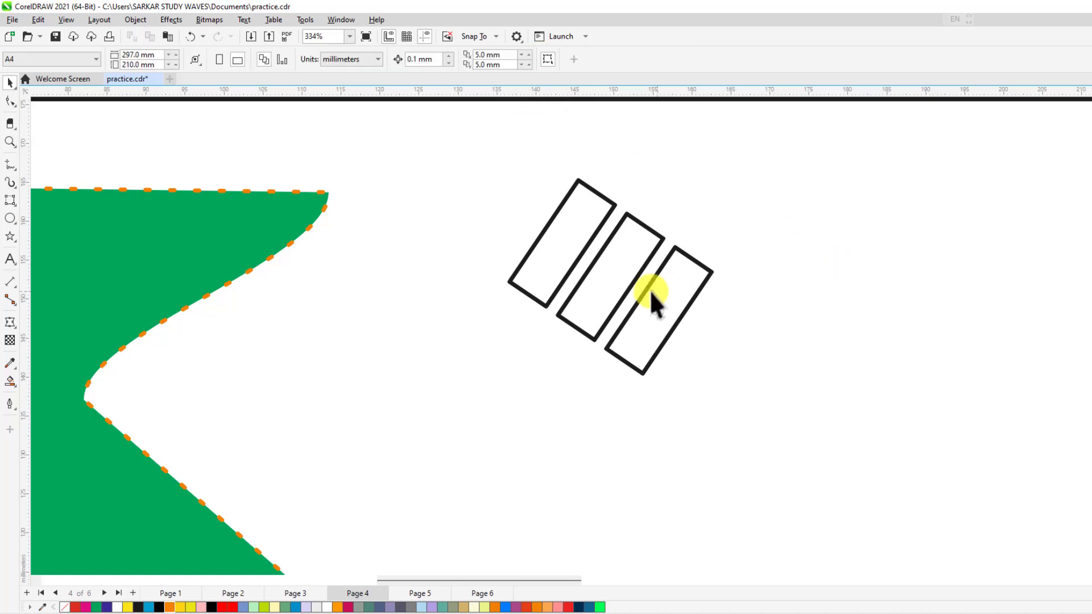
Step: Fill the first tilted rectangle with orange and the third one with green
left_click(561, 243)
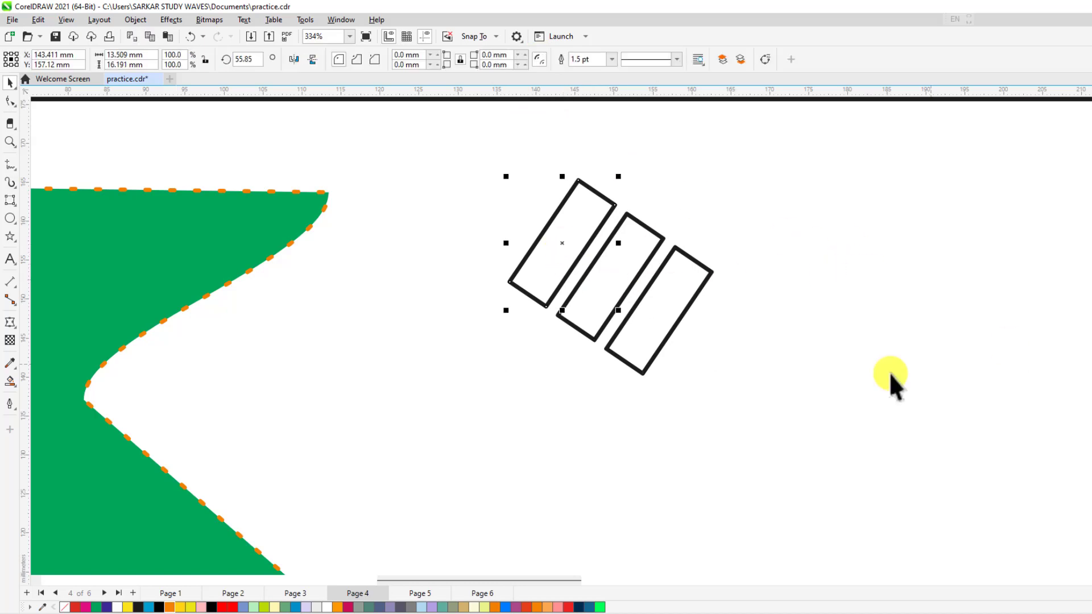
left_click(169, 607)
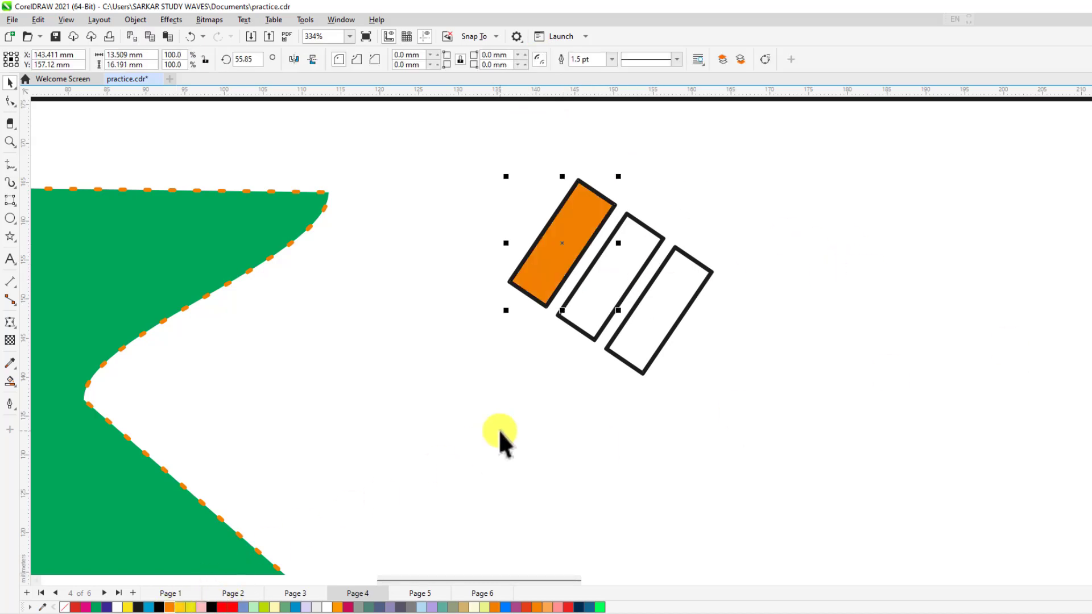
left_click(627, 283)
left_click(667, 302)
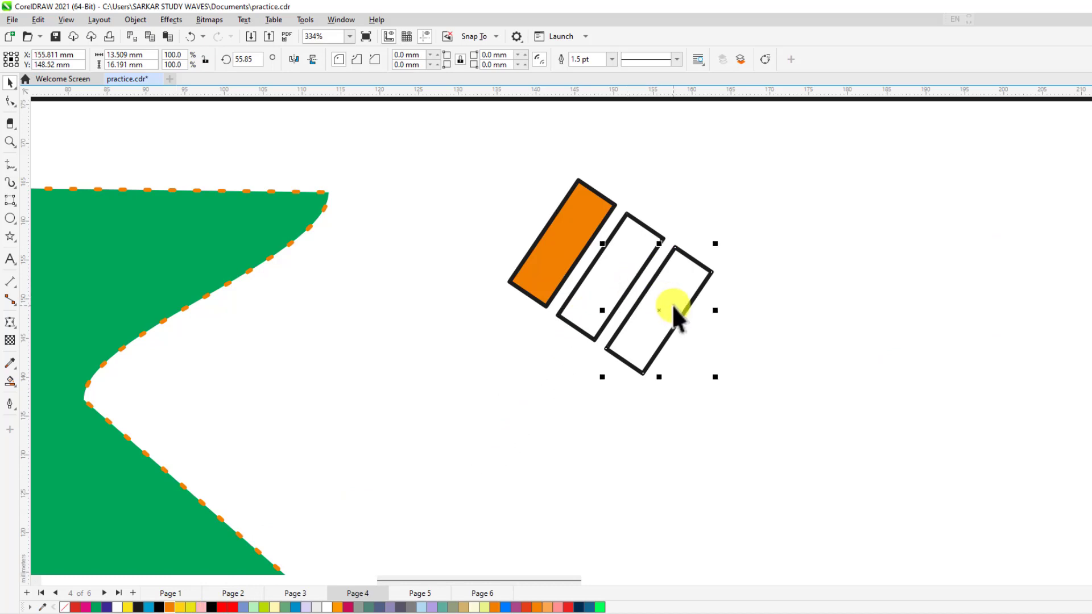
left_click(684, 486)
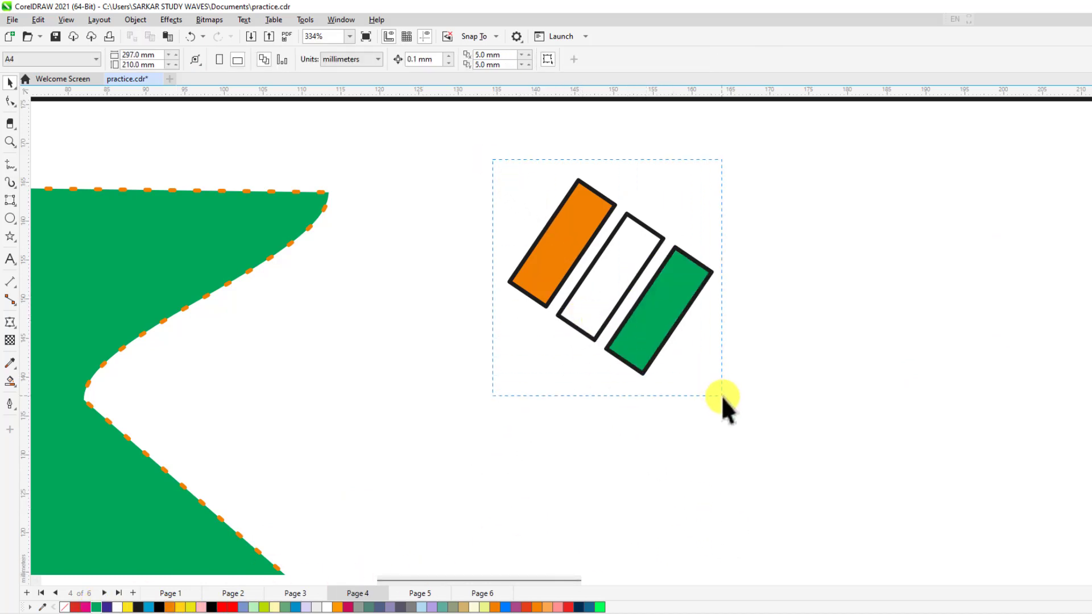
left_click_drag(714, 387, 715, 389)
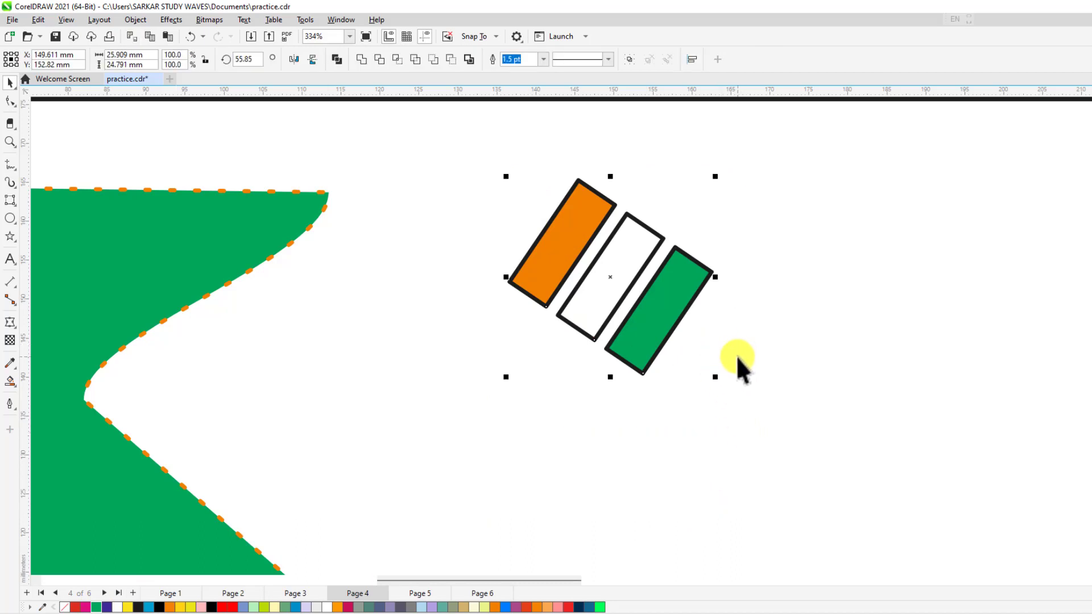
scroll(680, 290, "up", 2)
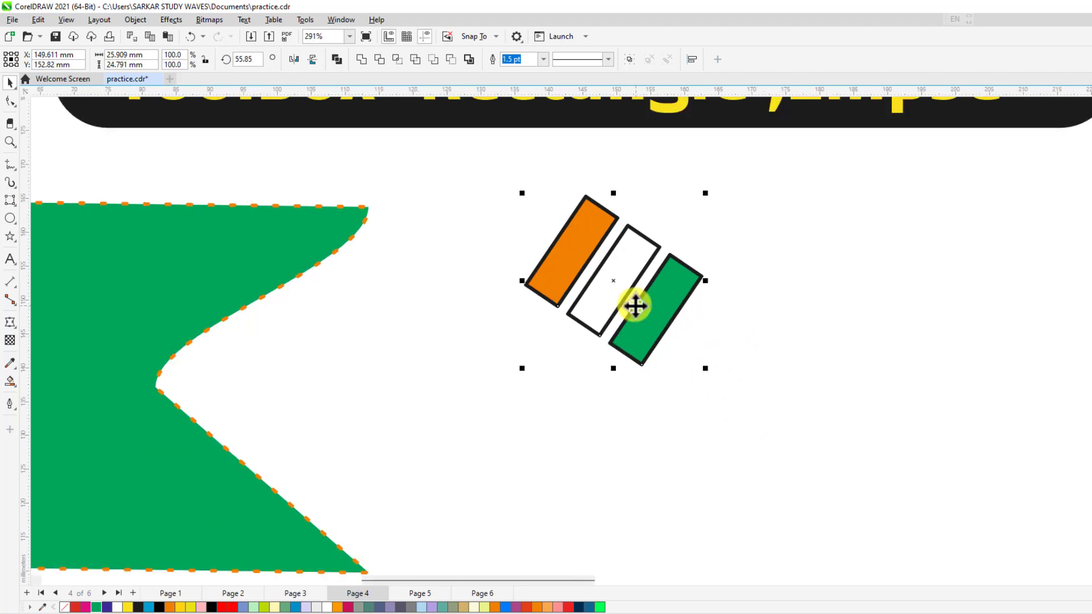
scroll(670, 324, "up", 2)
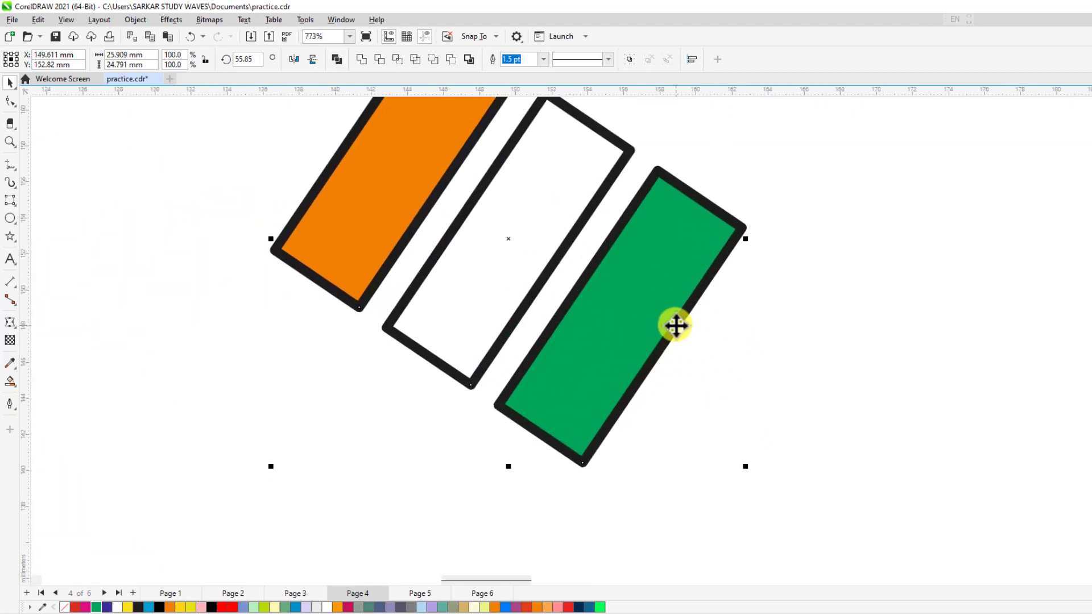
scroll(670, 324, "down", 3)
scroll(725, 348, "down", 5)
left_click(647, 412)
scroll(534, 372, "down", 3)
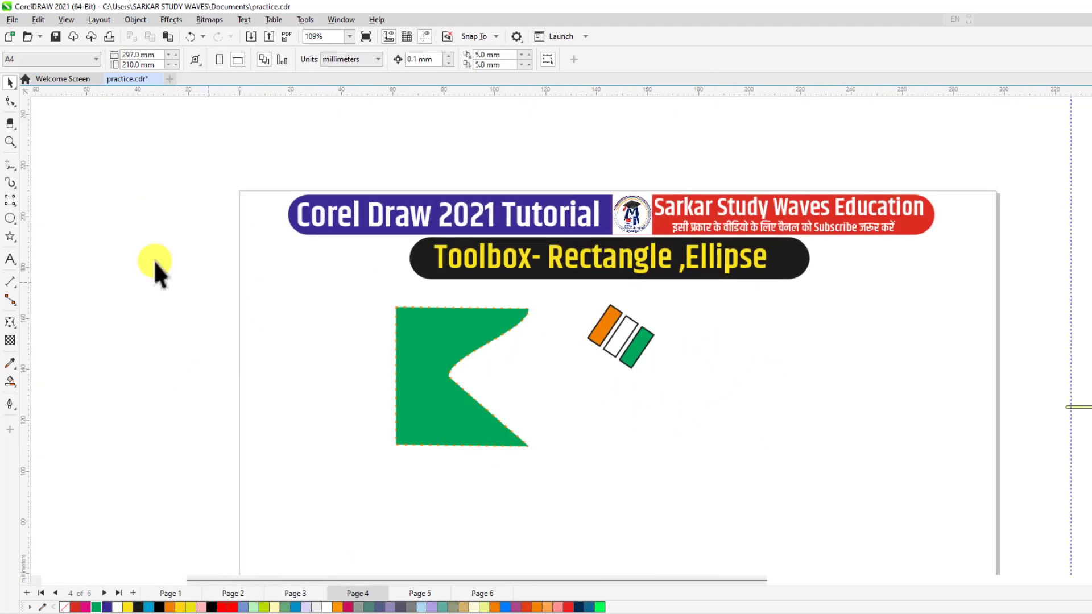
Step: Draw an upright rectangle about 41.3 by 53.2 mm beside the three stripes with the Rectangle tool and set its corner radii to 0 mm
left_click(10, 201)
left_click(62, 200)
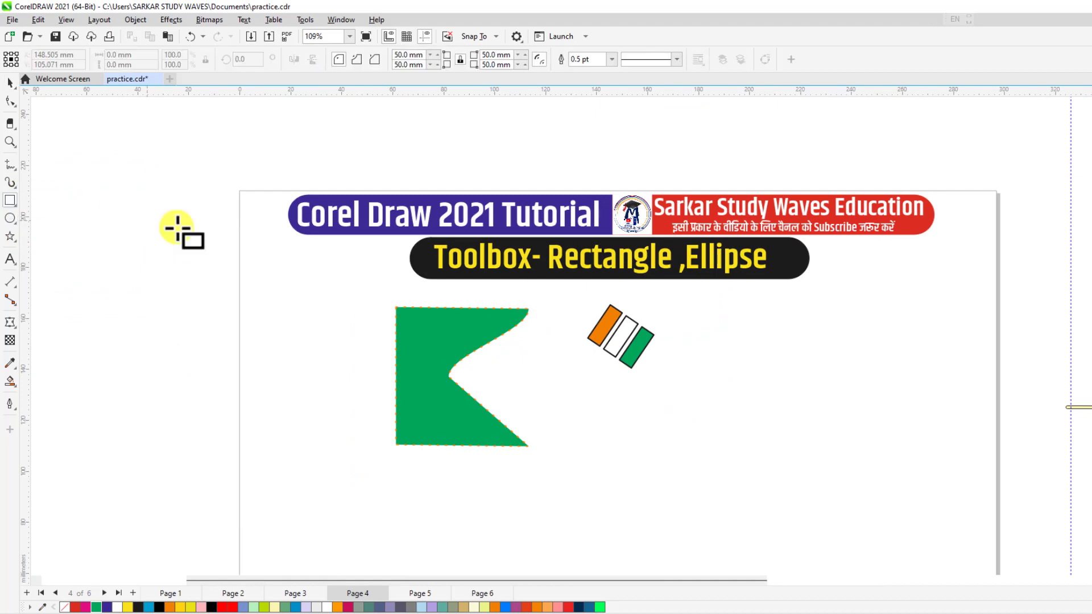
scroll(796, 404, "up", 2)
left_click_drag(574, 200, 793, 481)
double_click(503, 55)
type("0")
key("Return")
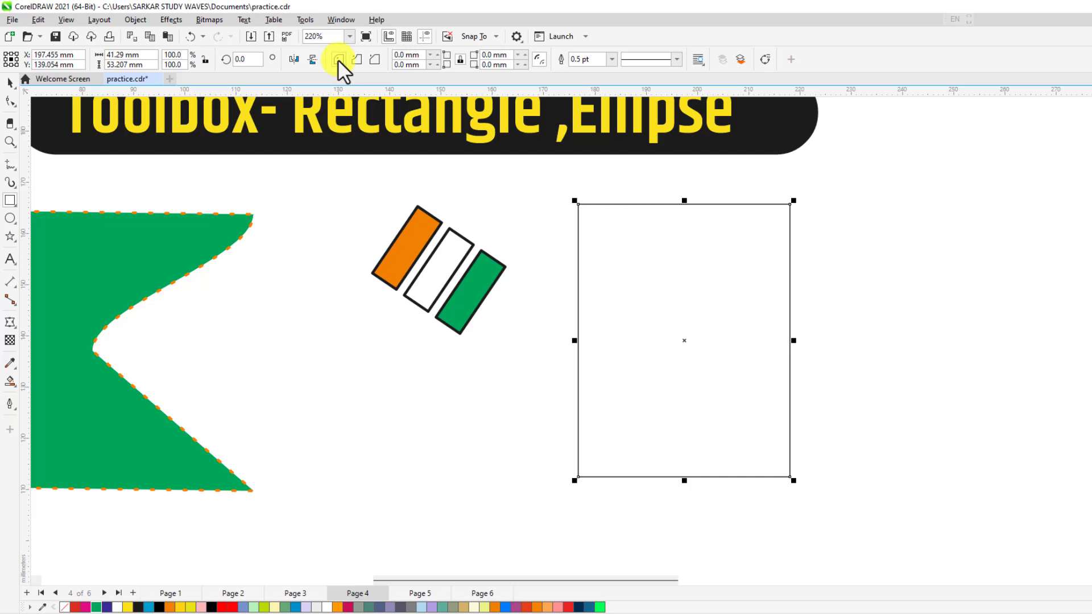
Step: Try corner radii of 20 mm and 10 mm on the upright rectangle and settle on 5 mm for all corners
left_click(407, 54)
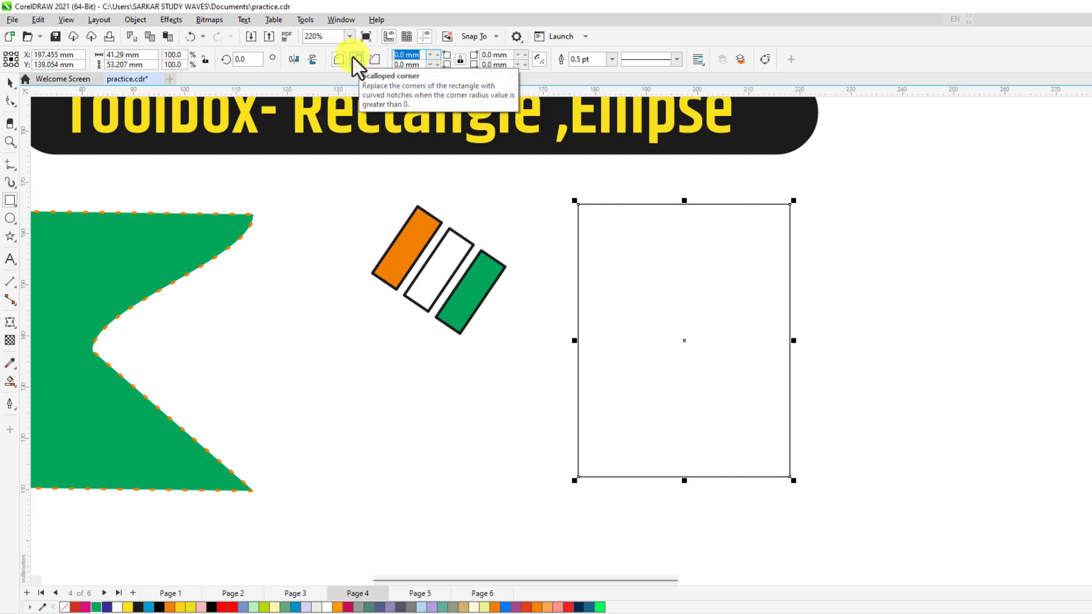
type("20")
key("Return")
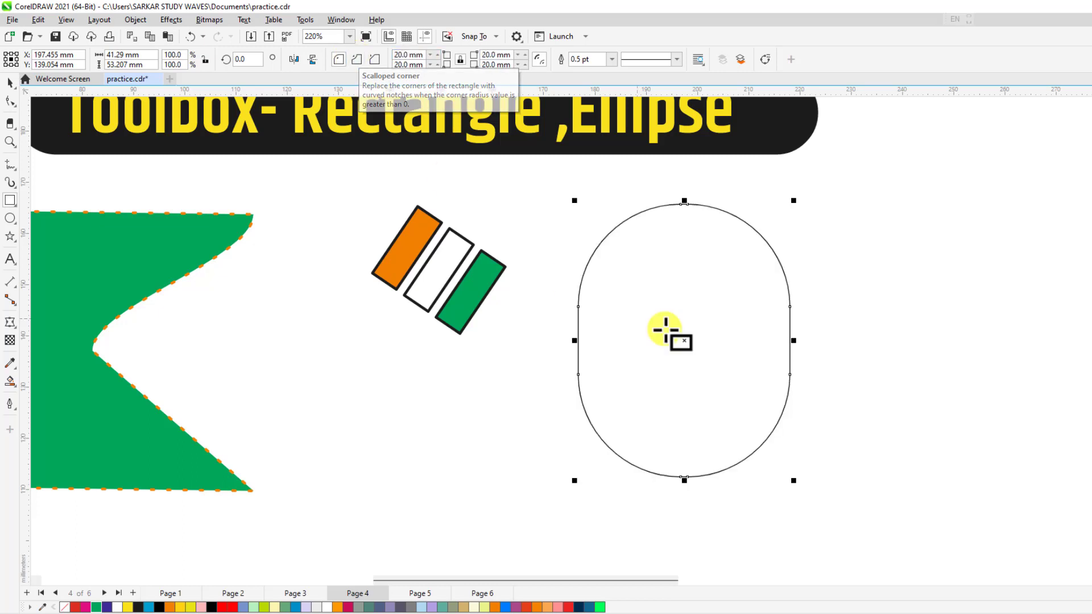
left_click(421, 57)
type("10")
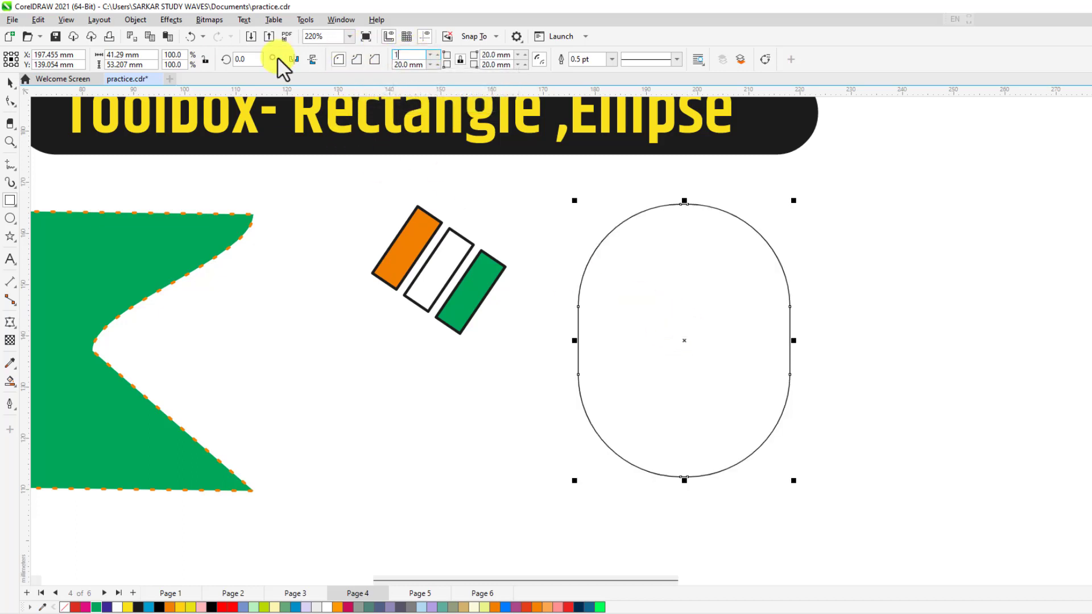
key("Return")
left_click(418, 54)
key("Return")
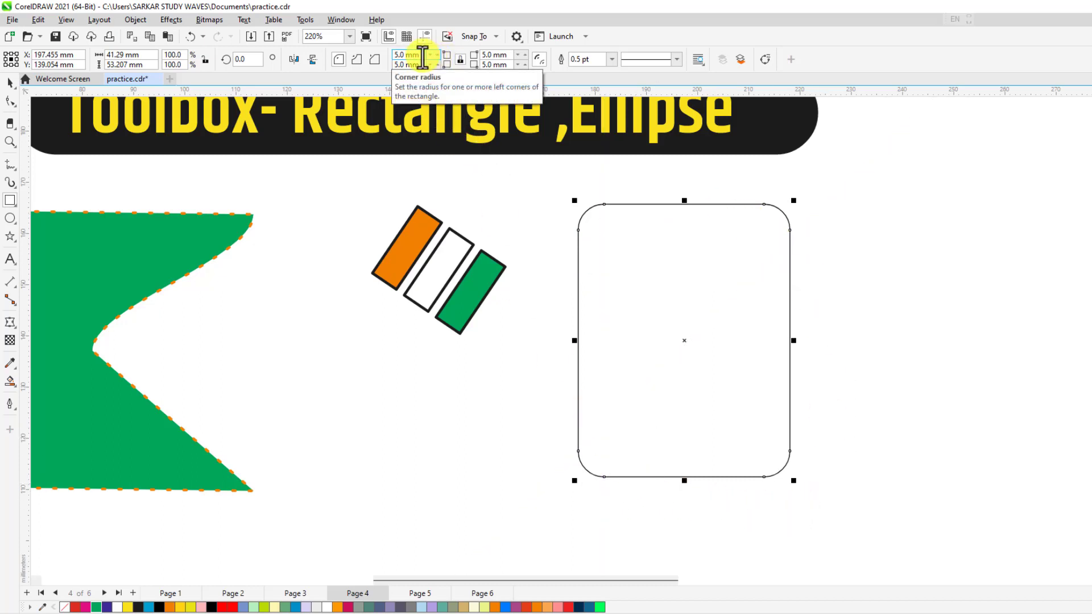
Step: Unlock simultaneous corner editing and set the upright rectangle's top-right corner radius to 0 mm
double_click(409, 54)
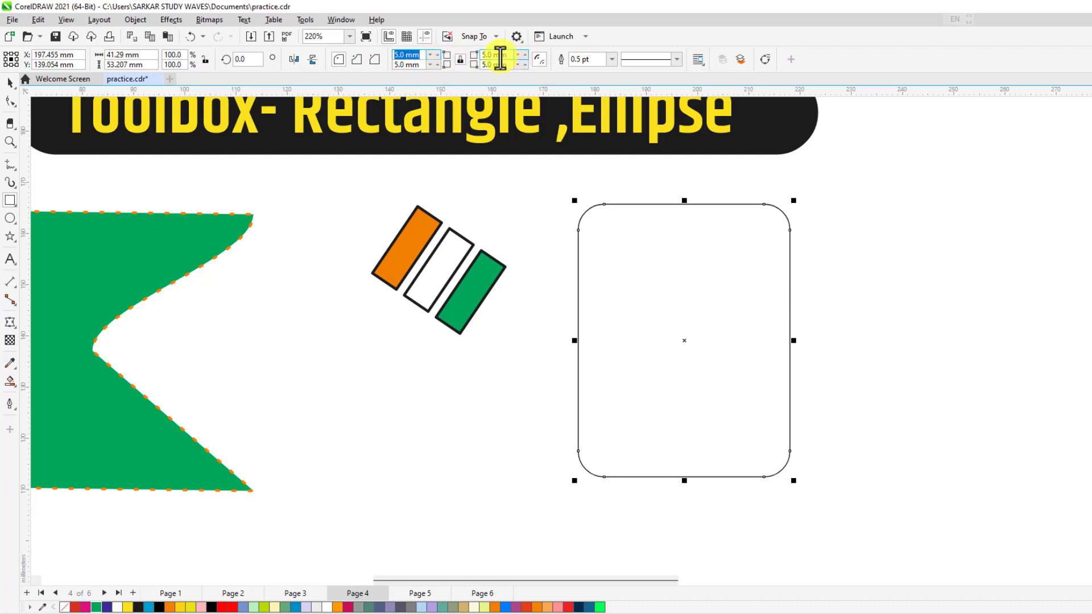
left_click(459, 59)
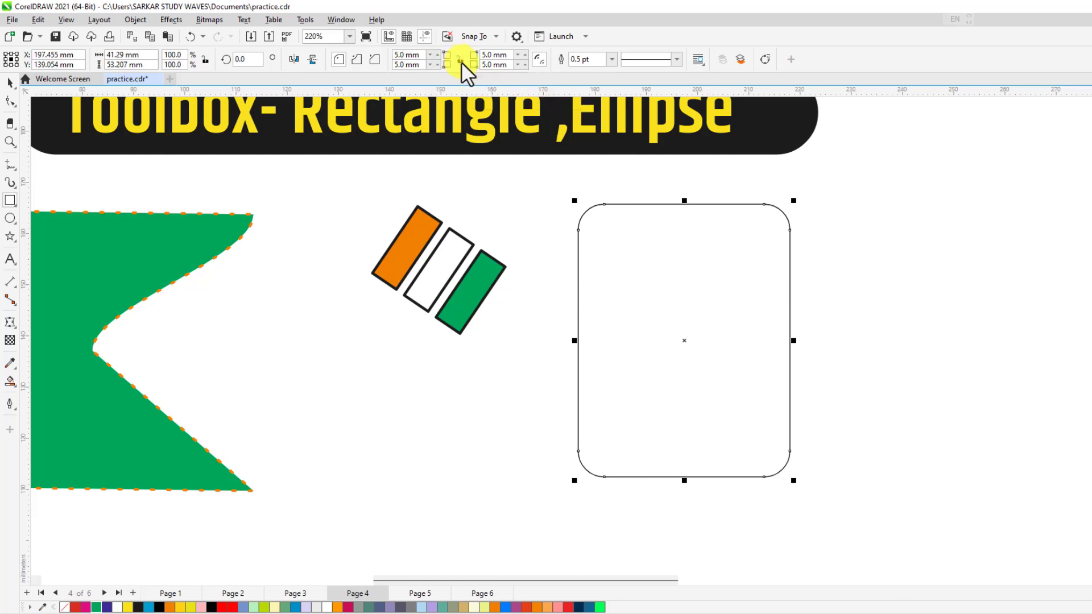
left_click_drag(507, 56, 407, 55)
type("0")
key("Return")
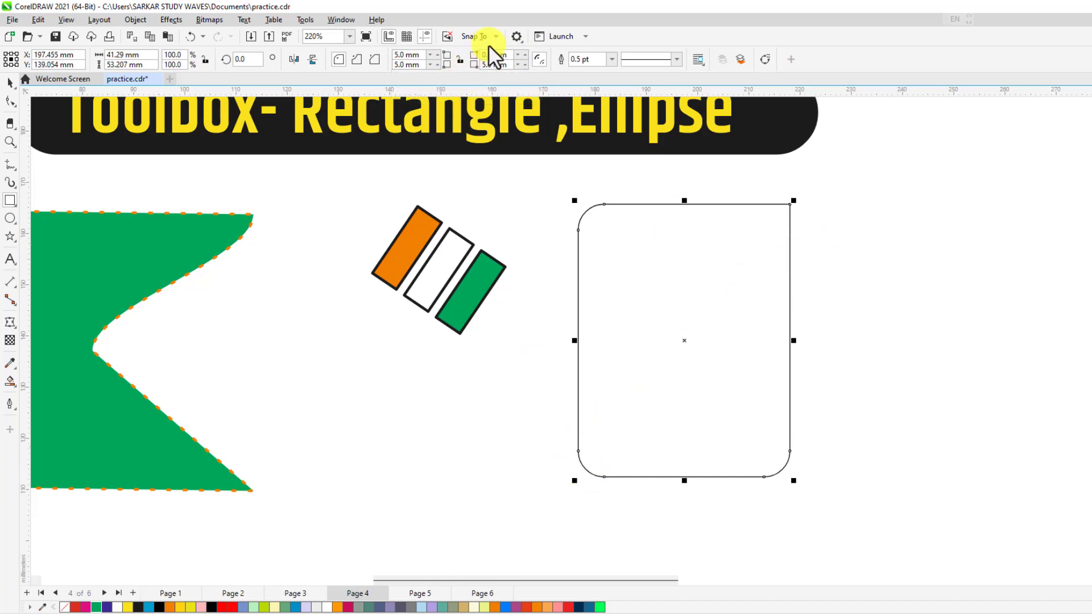
Step: Try a 0 mm radius on the upright rectangle's bottom-right corner and undo it
left_click_drag(511, 65, 428, 59)
type("0")
key("Return")
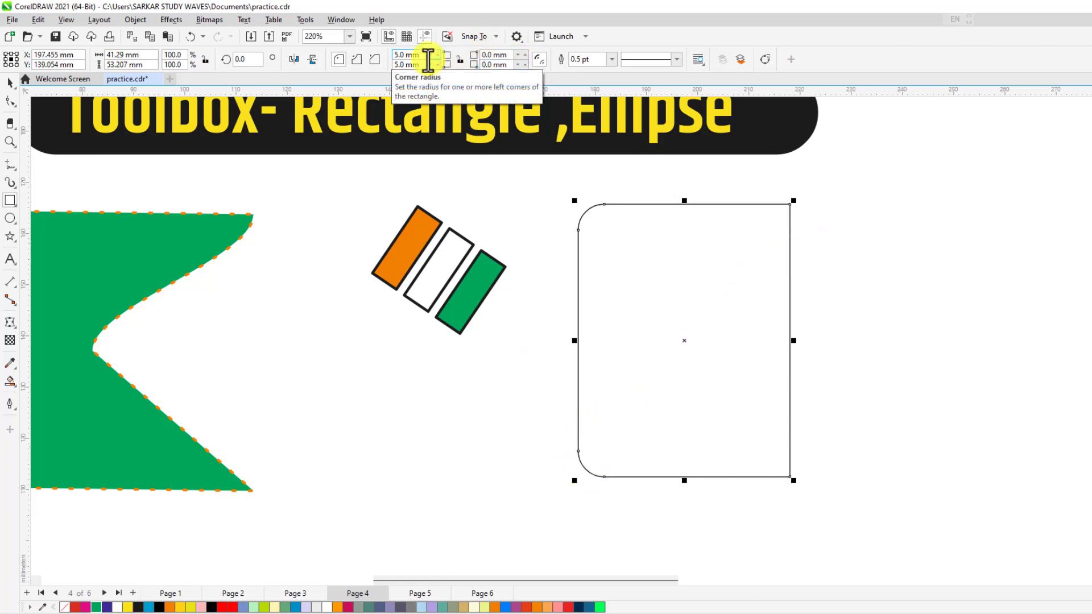
key("ctrl+z")
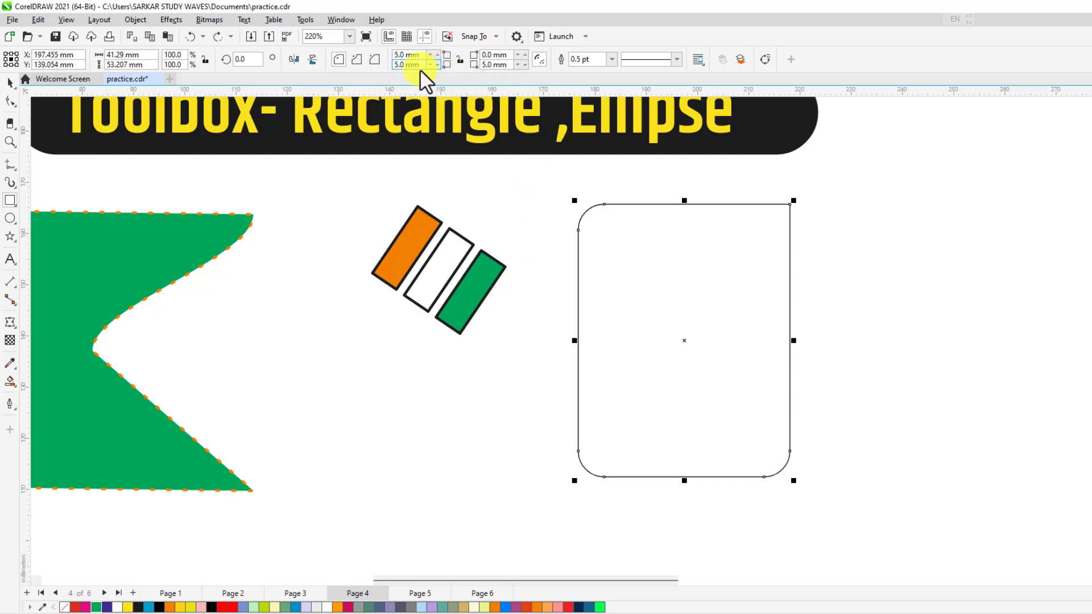
Step: Set the upright rectangle's bottom-left corner radius to 0 mm
left_click_drag(416, 65, 293, 60)
type("0")
key("Return")
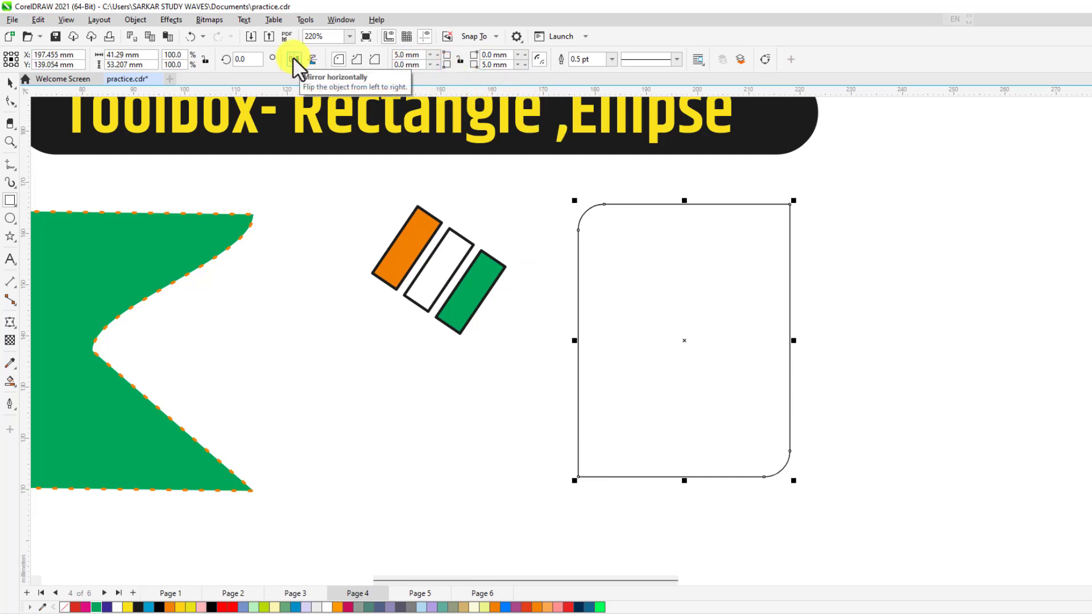
Step: Set the upright rectangle's top-left and bottom-right corner radii to 10 mm
left_click_drag(419, 57, 335, 56)
type("10")
key("Tab")
key("Tab")
key("Tab")
key("Tab")
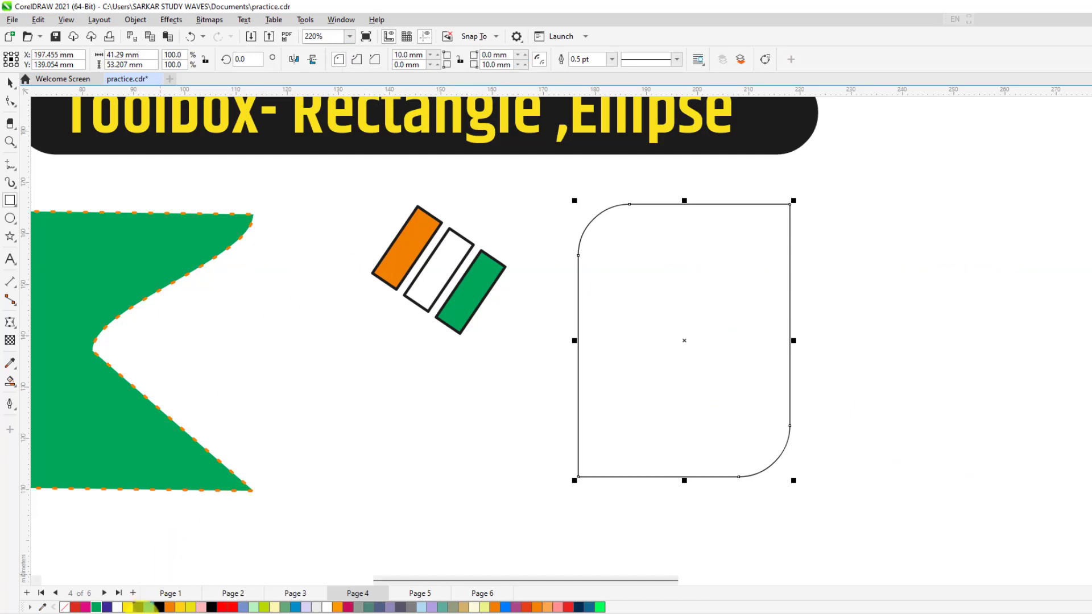
Step: Fill the upright rectangle red, and relock simultaneous corner editing to reset all four corner radii to 0 mm
left_click(228, 608)
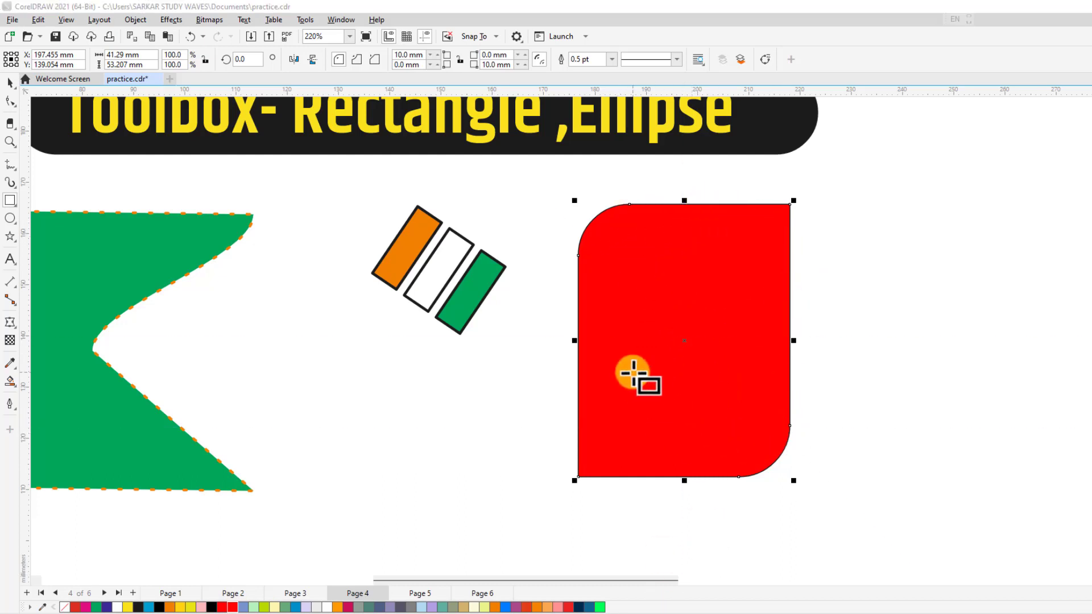
left_click(460, 60)
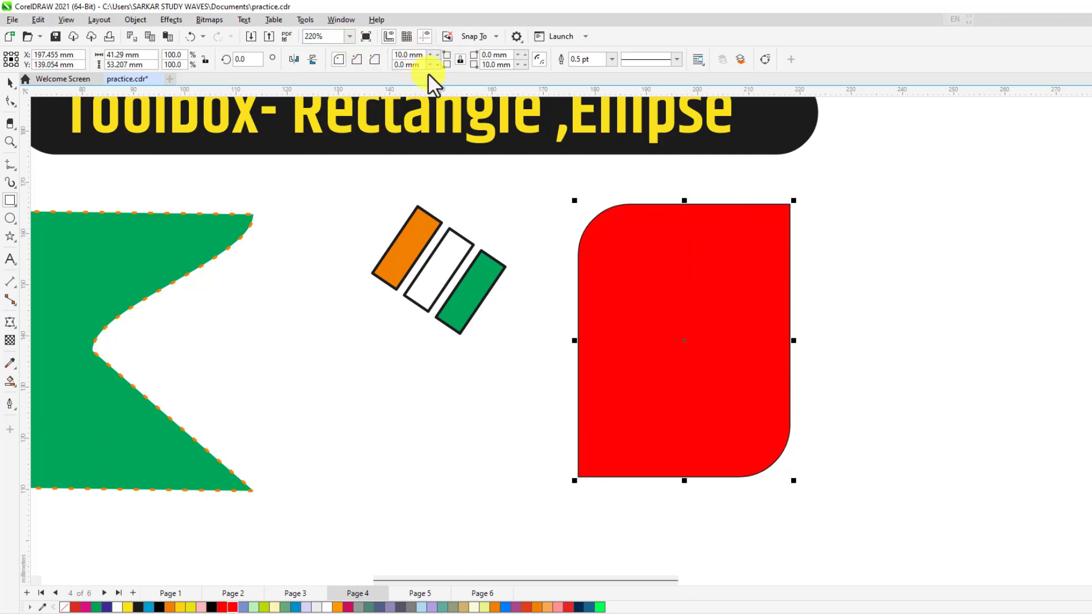
left_click(461, 59)
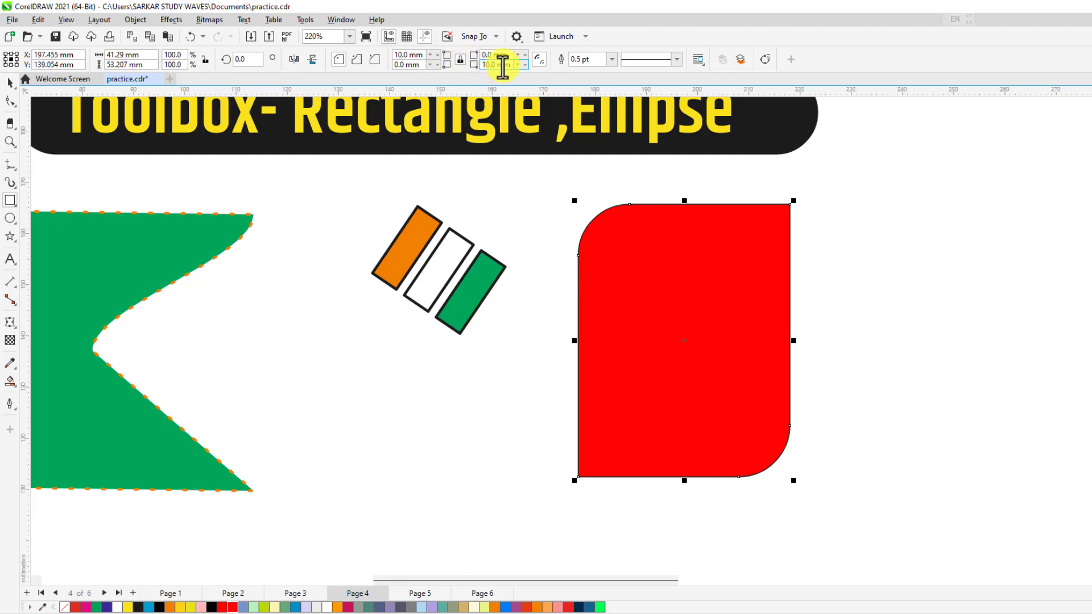
key("Return")
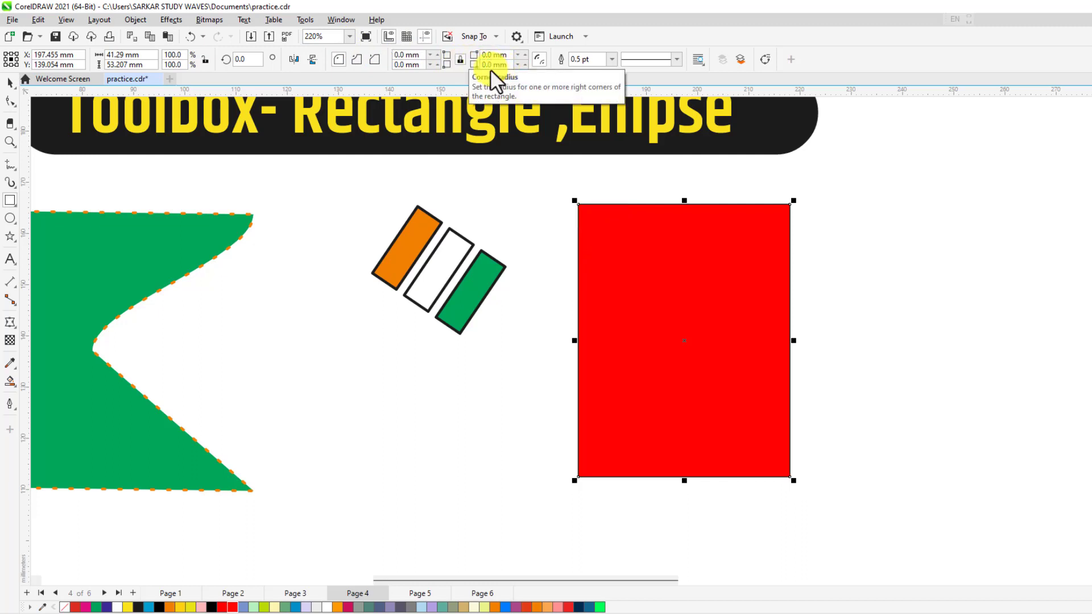
Step: Round all four corners of the red rectangle together with a 10 mm radius, and reduce the radius to 5 mm
type("1")
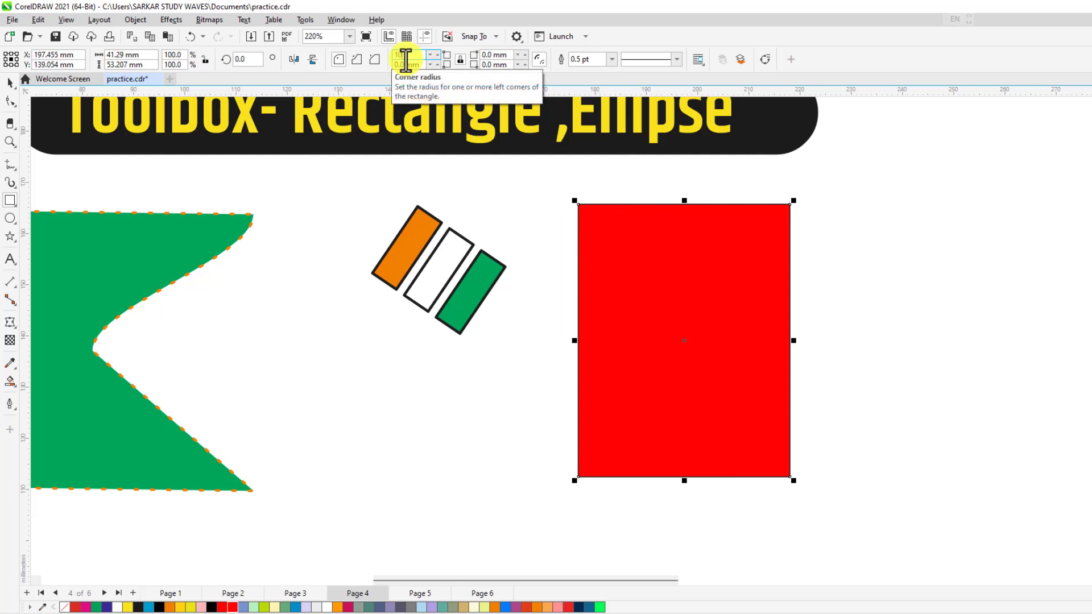
type("0")
key("Return")
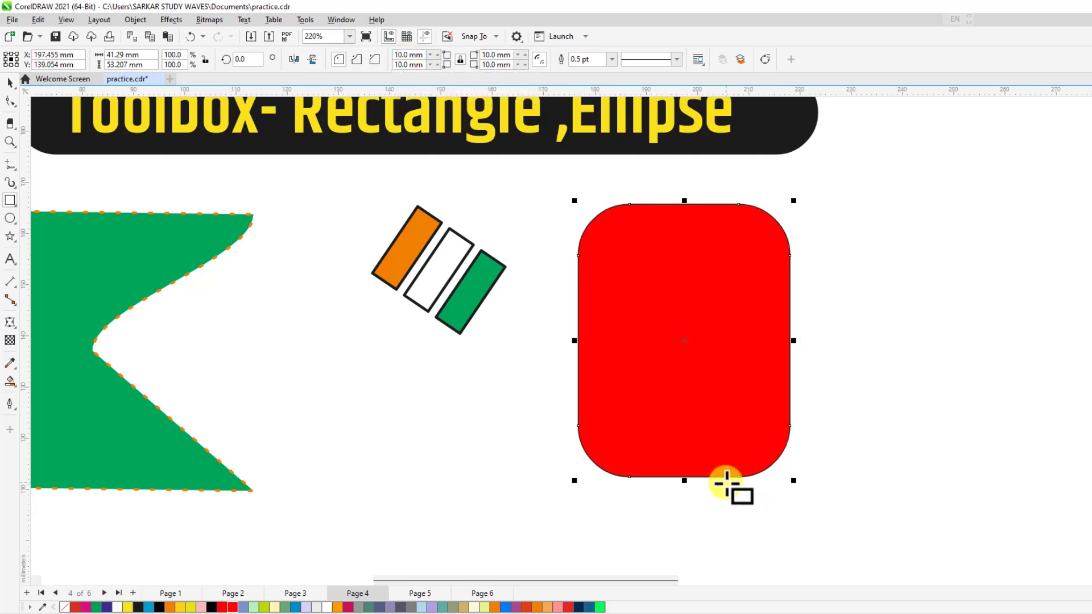
double_click(418, 63)
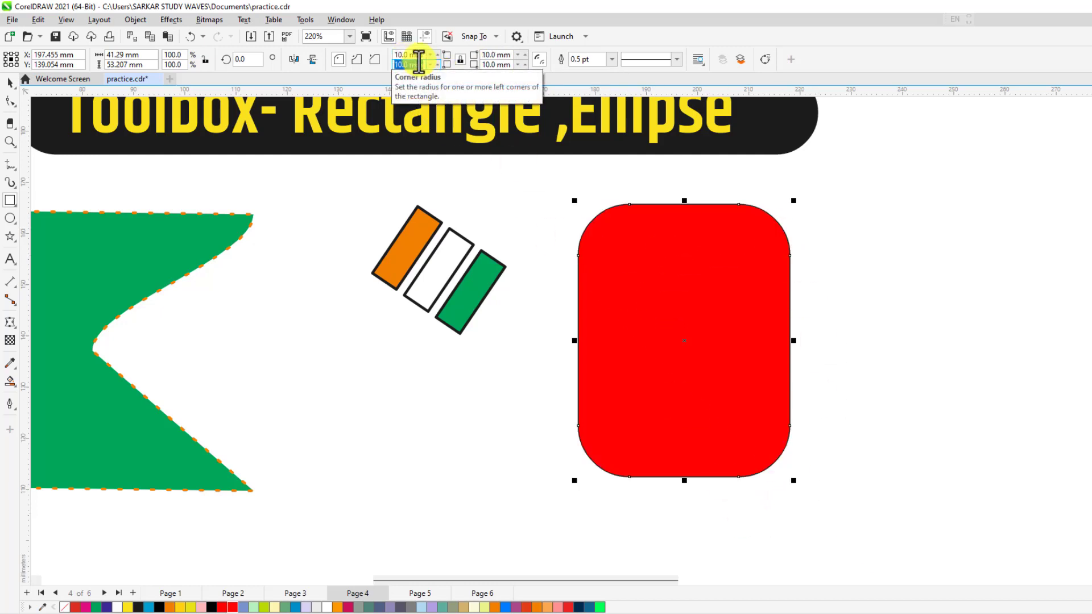
type("5")
key("Return")
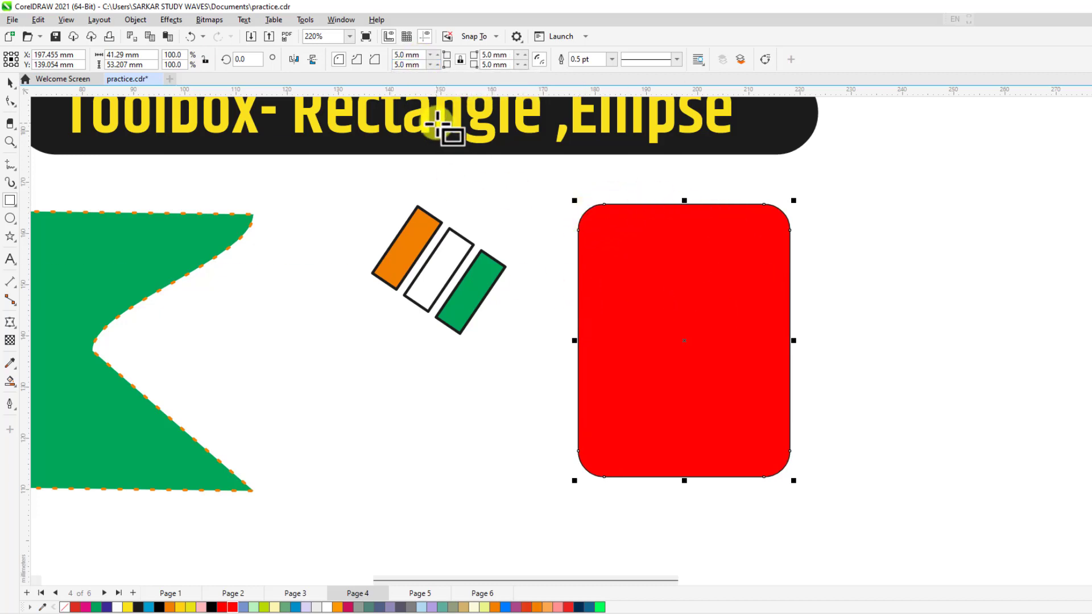
Step: Change the red rectangle's corner style to scalloped
left_click(357, 59)
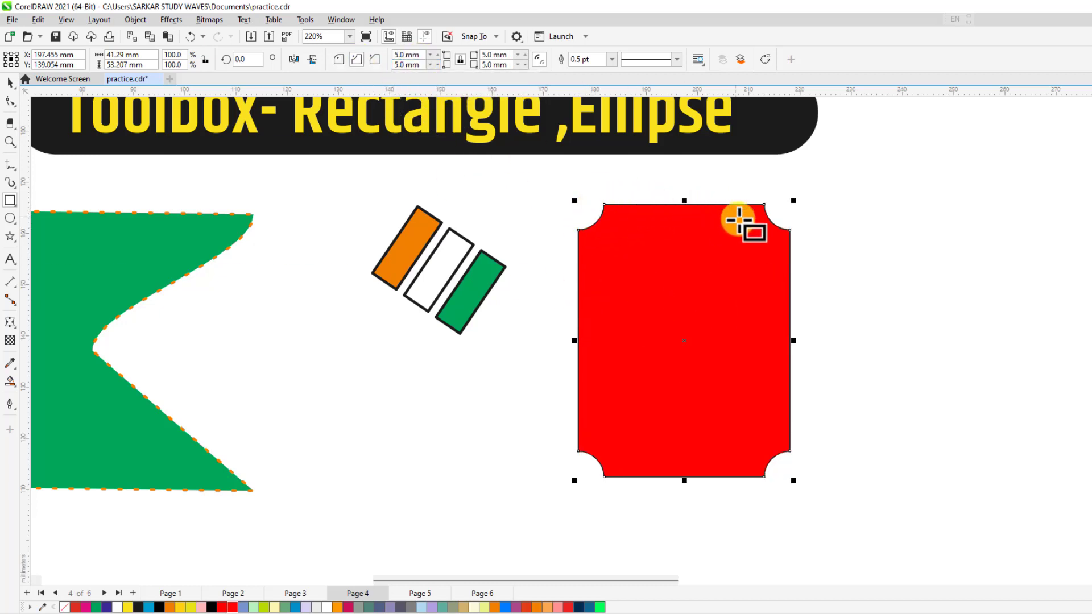
scroll(776, 472, "up", 5)
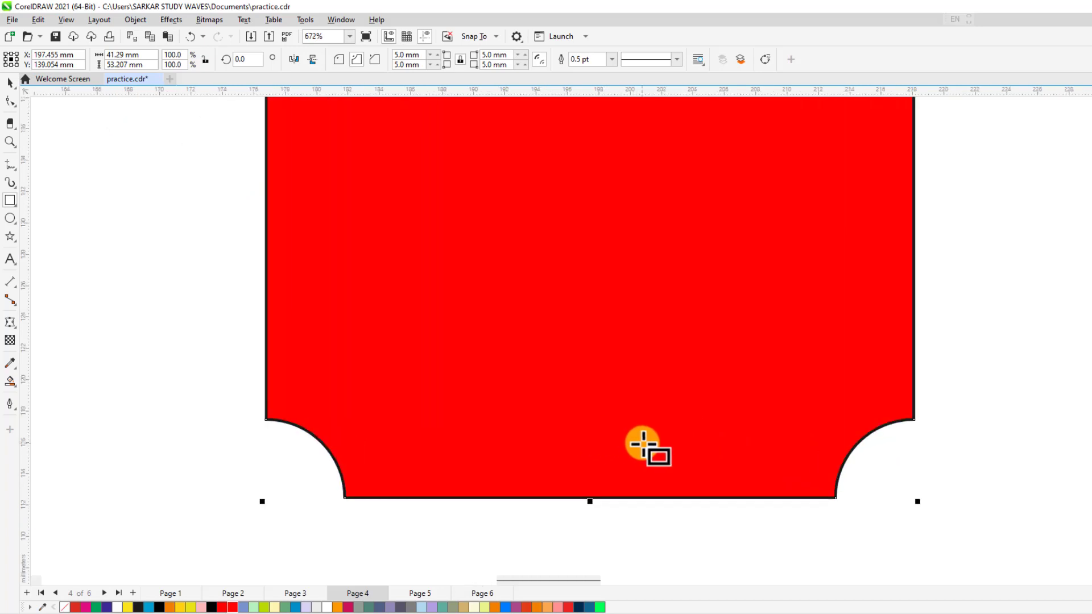
scroll(643, 443, "down", 4)
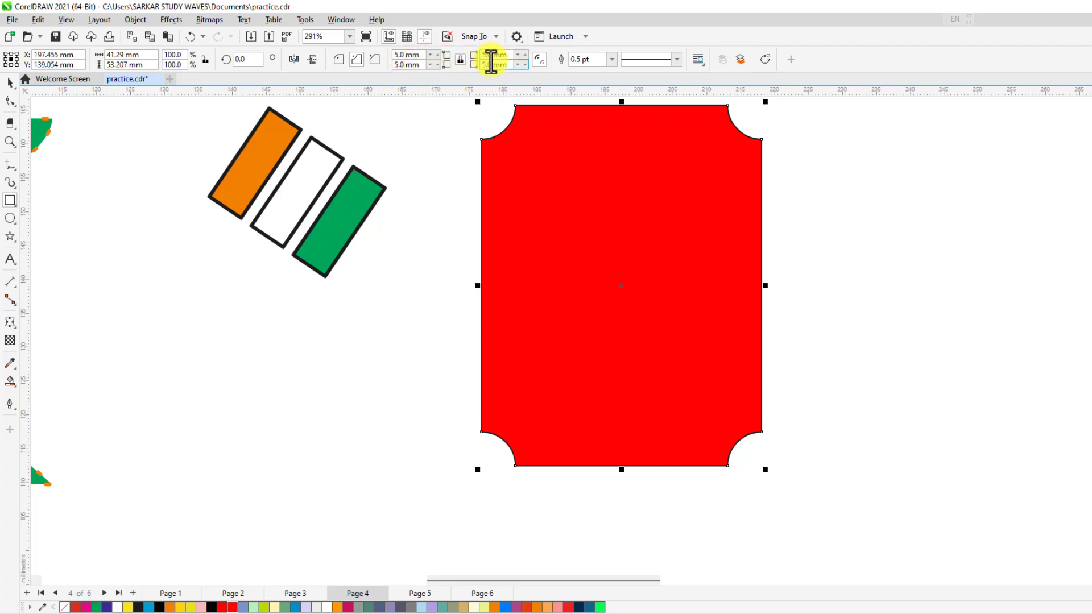
Step: Change the red rectangle's corner style to chamfered
left_click(376, 59)
scroll(512, 103, "up", 2)
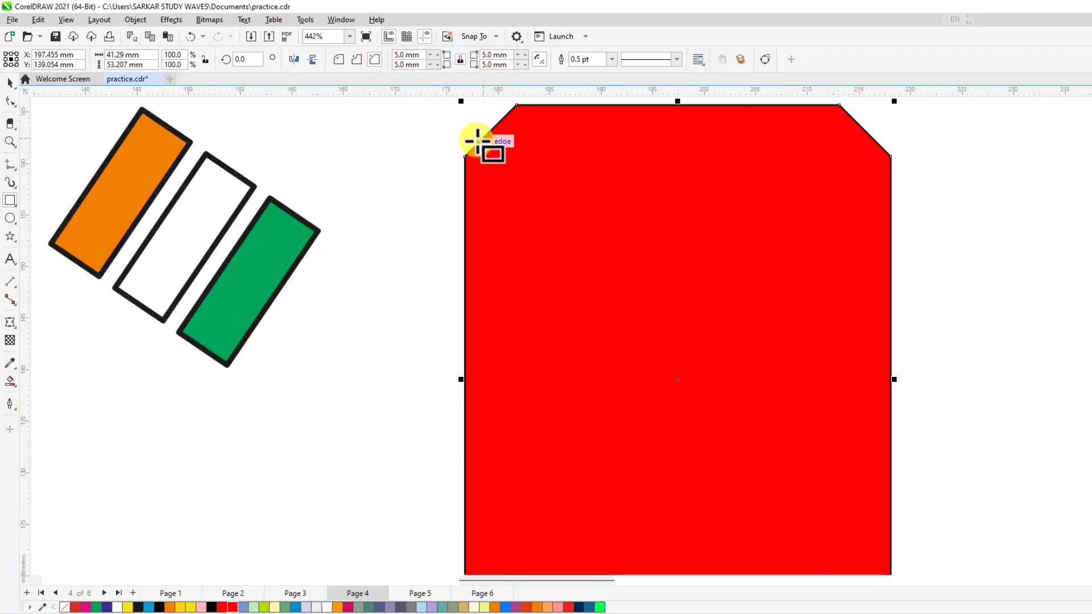
scroll(482, 138, "down", 3)
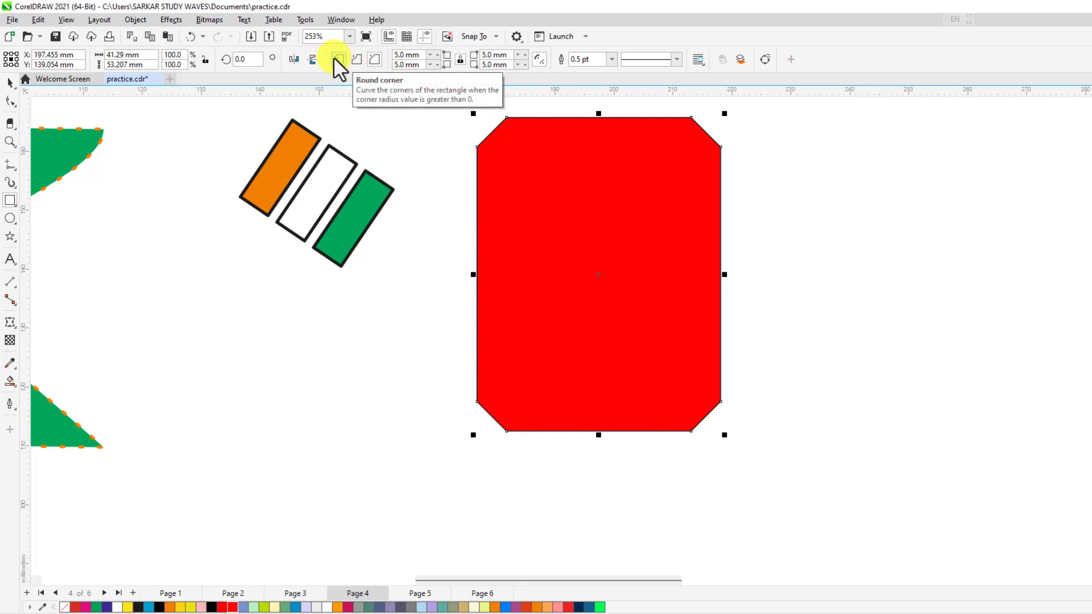
scroll(704, 201, "down", 1)
scroll(704, 201, "up", 1)
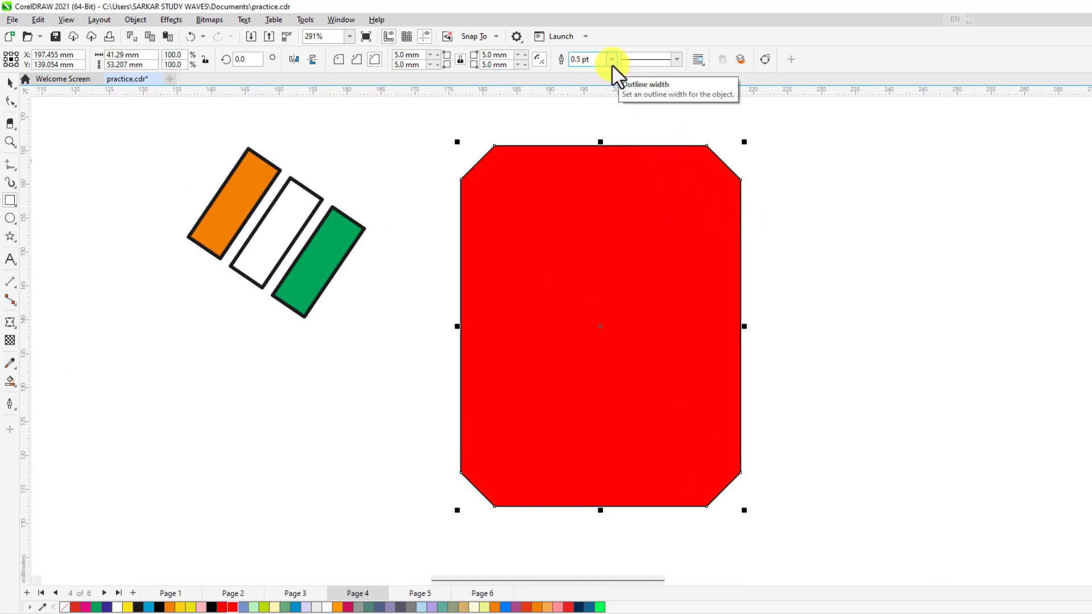
Step: Change the chamfered rectangle's fill colour to black and deselect it
scroll(455, 179, "down", 2)
left_click(10, 82)
left_click(462, 278)
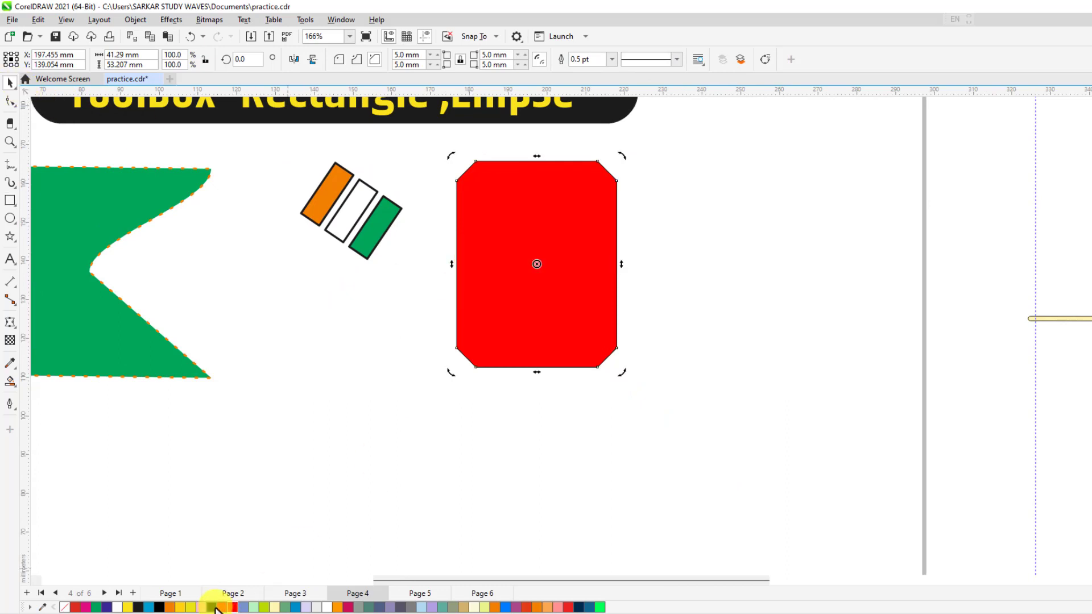
left_click(213, 608)
left_click(677, 393)
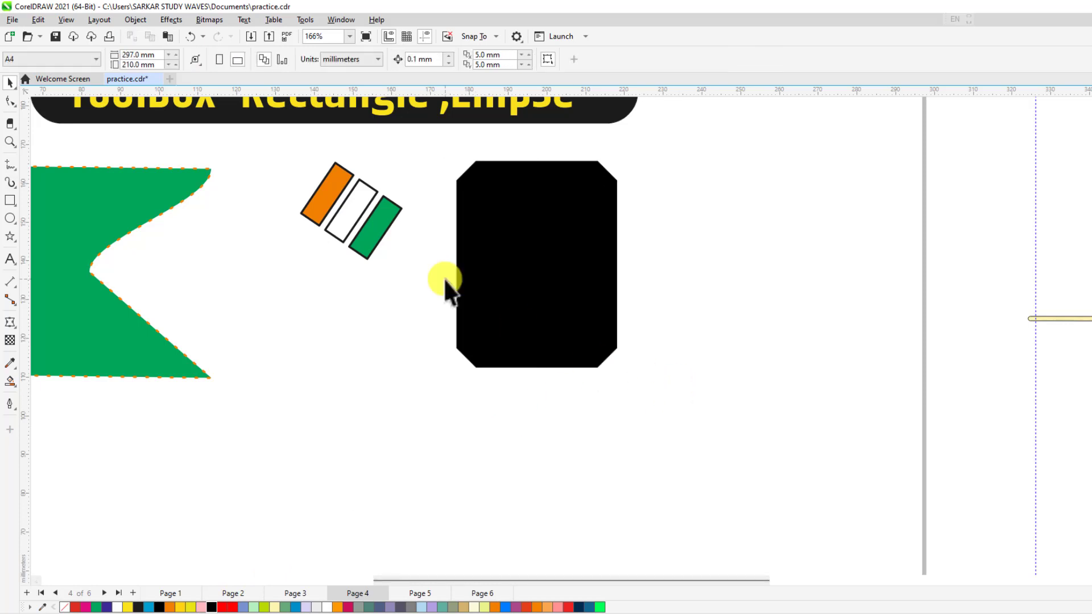
Step: Move the three tilted stripes together onto the black rectangle and send the rectangle to the back of the layer
left_click_drag(422, 296, 424, 297)
left_click_drag(383, 224, 572, 261)
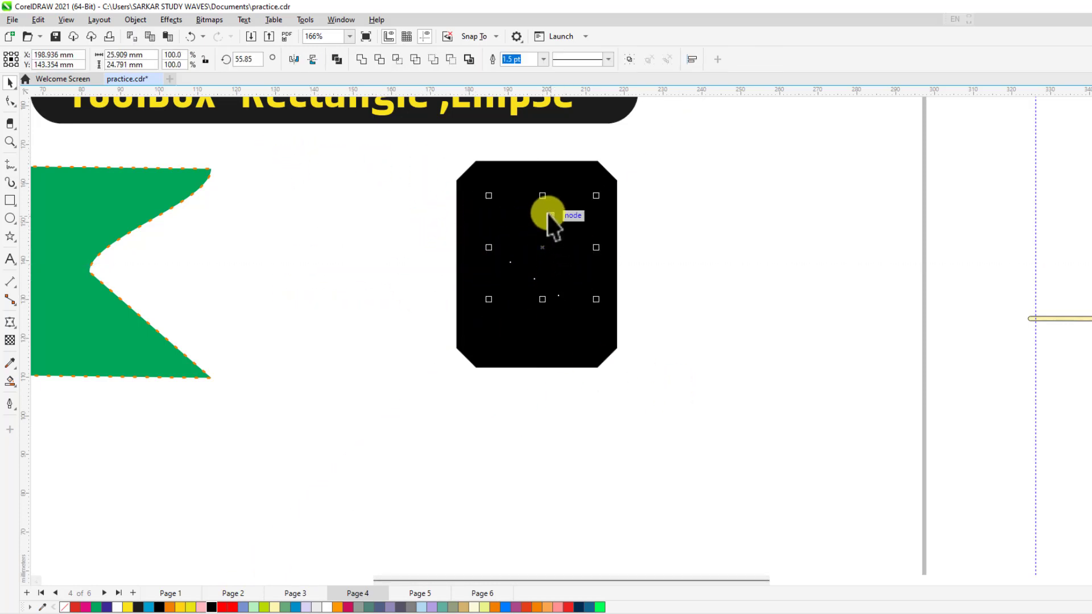
left_click(730, 274)
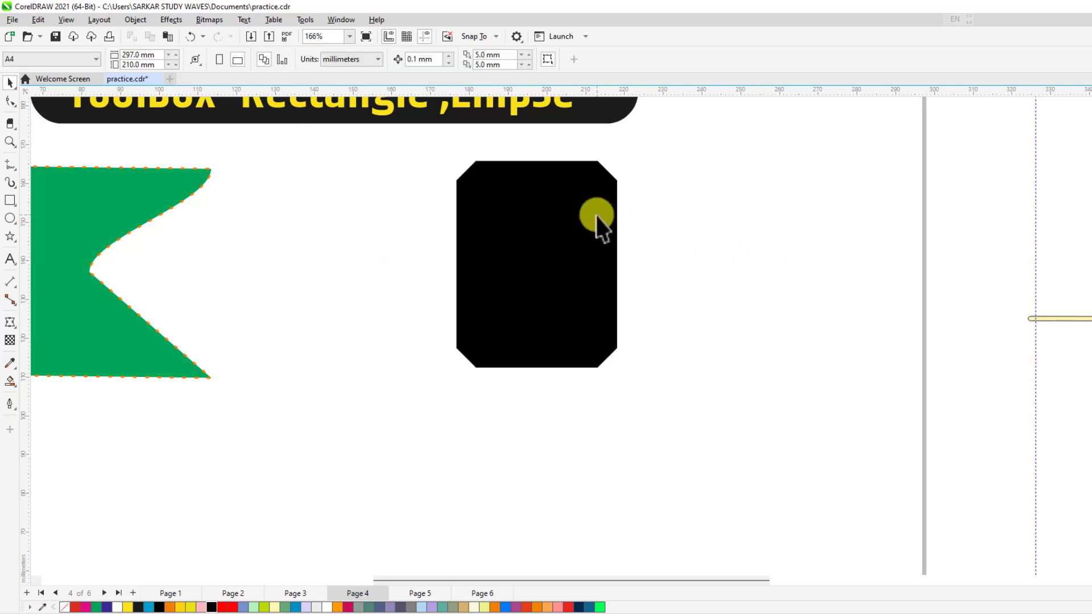
left_click(603, 225)
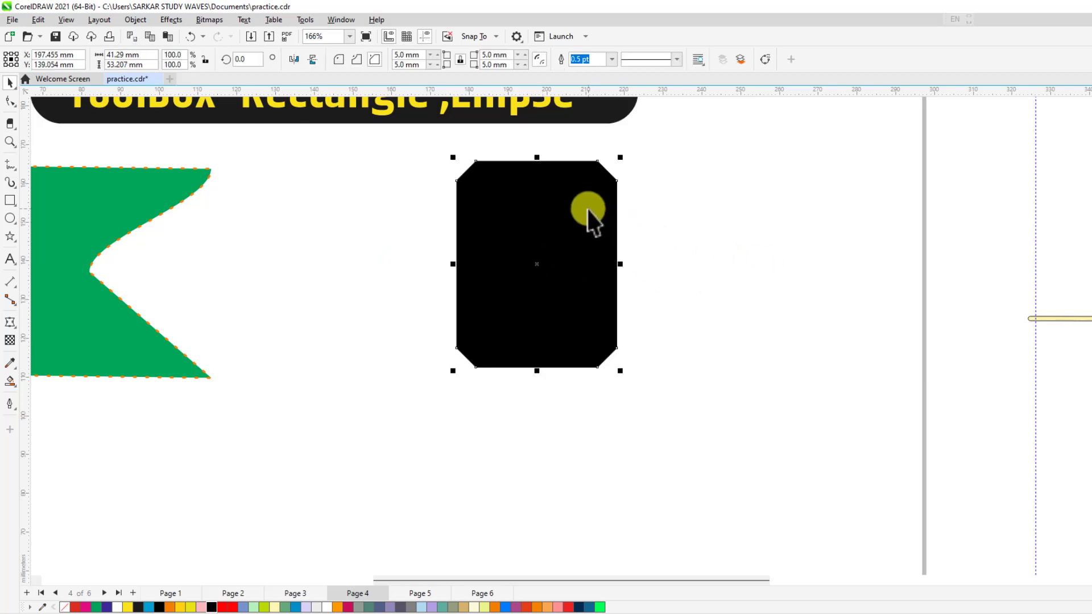
left_click(740, 60)
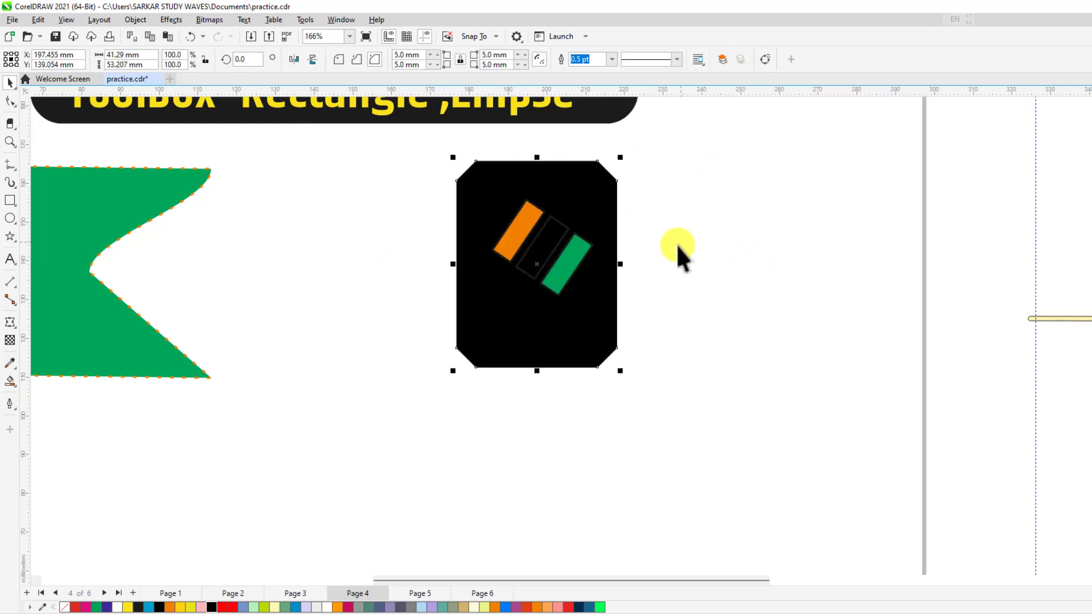
Step: Fill the middle stripe on the black rectangle with white and deselect it
left_click(554, 240)
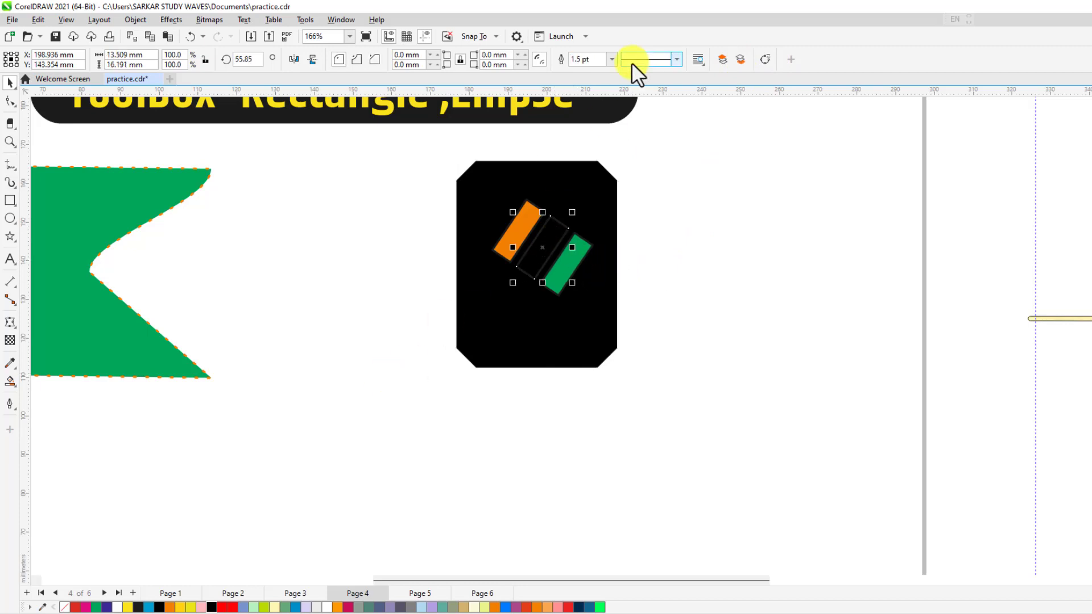
left_click(116, 607)
left_click(718, 407)
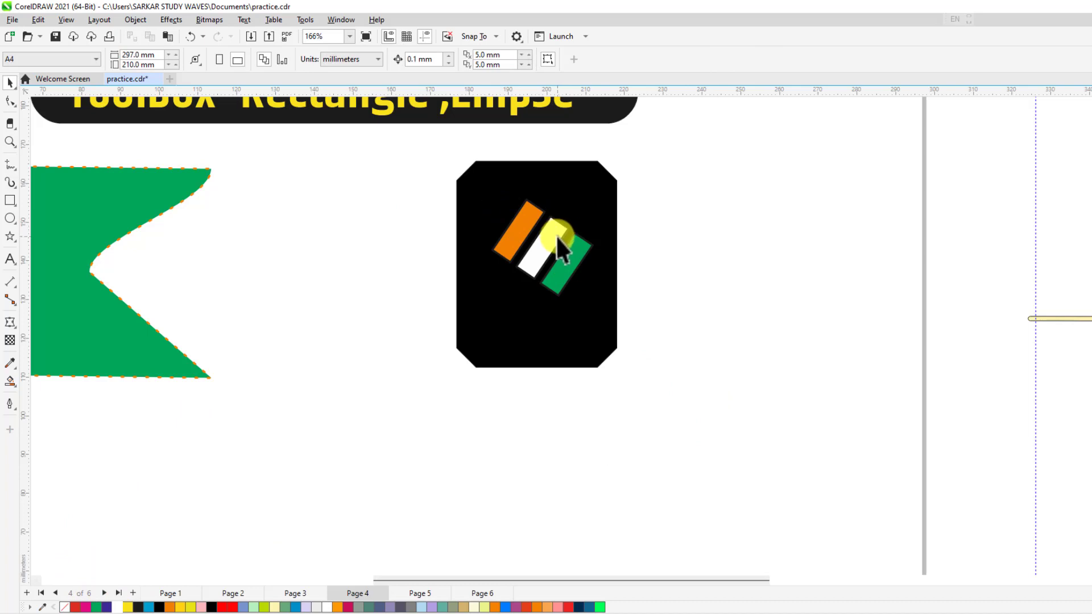
Step: Examine the text wrapping styles available for the black rectangle
left_click(587, 203)
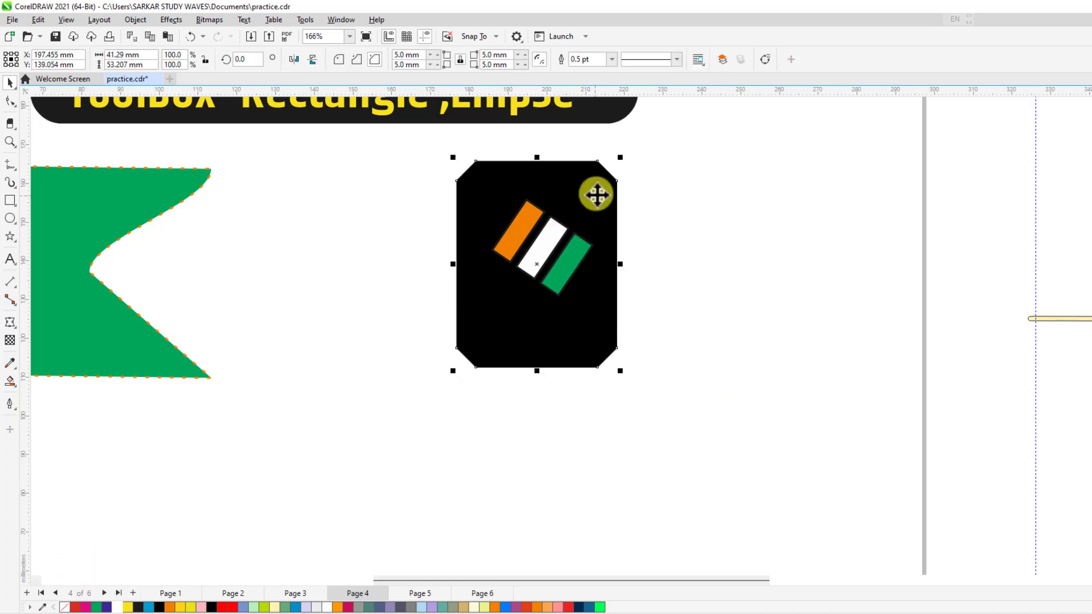
left_click(701, 64)
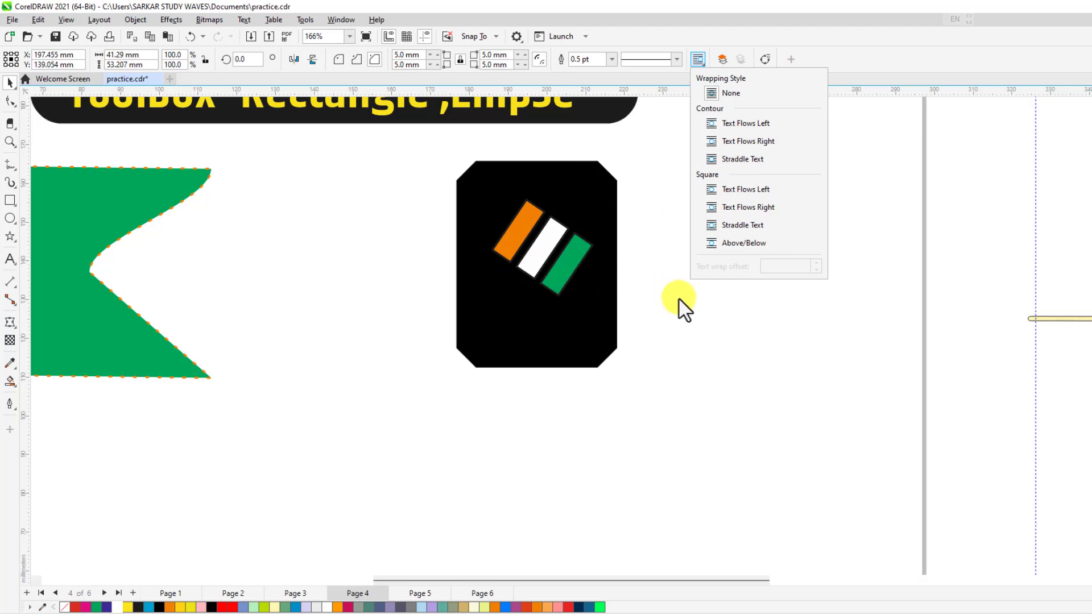
left_click(704, 329)
Step: Draw a circle about 34 mm in diameter with the Ellipse tool, below and between the green shape and black rectangle
scroll(542, 239, "down", 2)
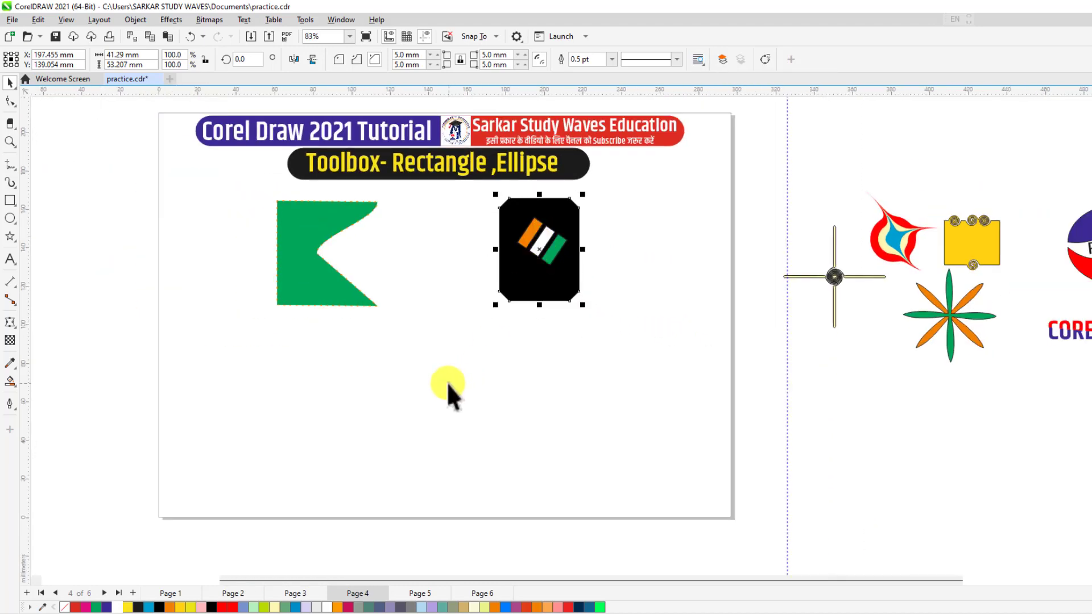
scroll(451, 385, "up", 3)
left_click(10, 219)
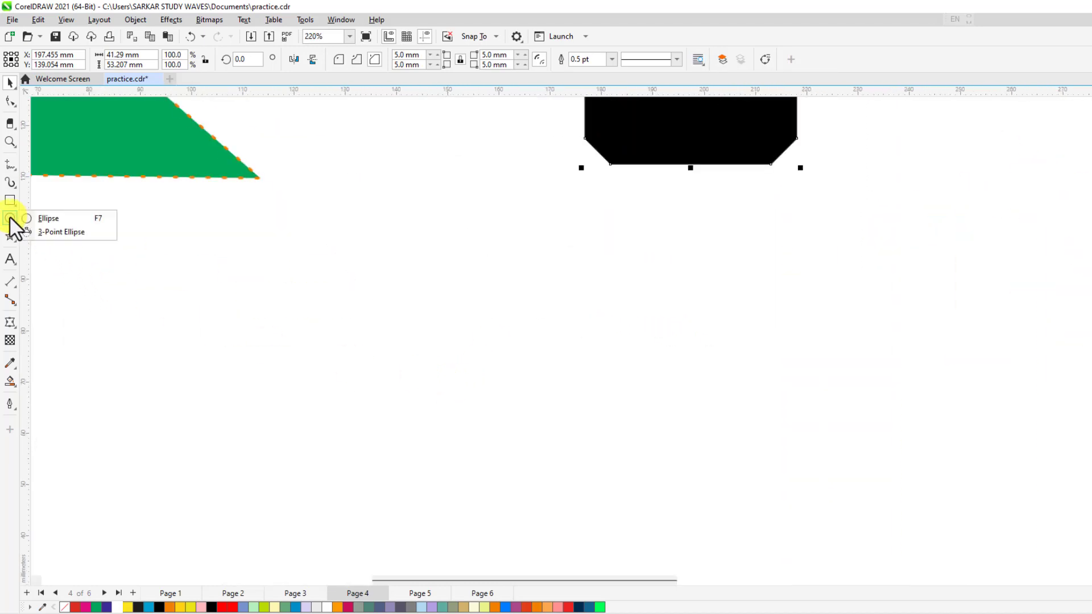
left_click(43, 221)
left_click_drag(347, 203, 489, 378)
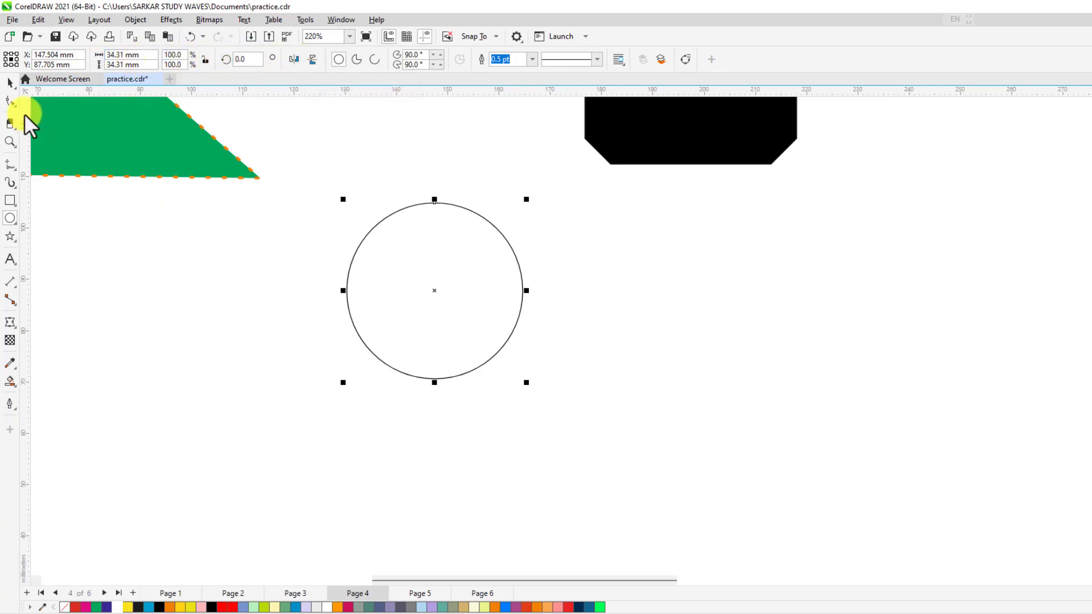
Step: Convert the circle to curves and pull its top node down to just below the centre, forming a crescent
left_click_drag(434, 202, 437, 272)
right_click(448, 234)
left_click(471, 243)
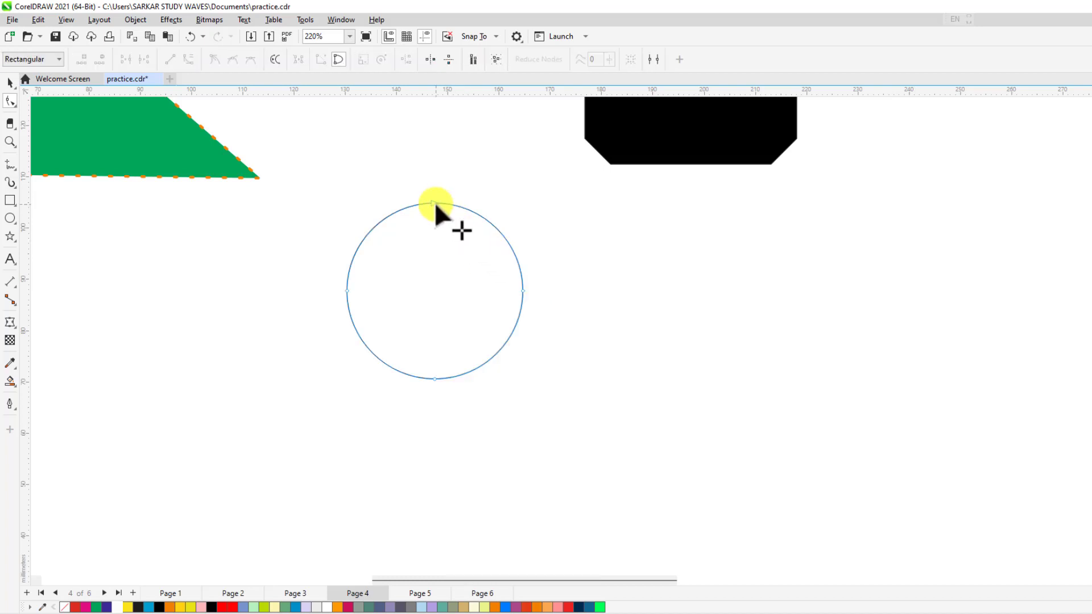
left_click_drag(433, 203, 432, 298)
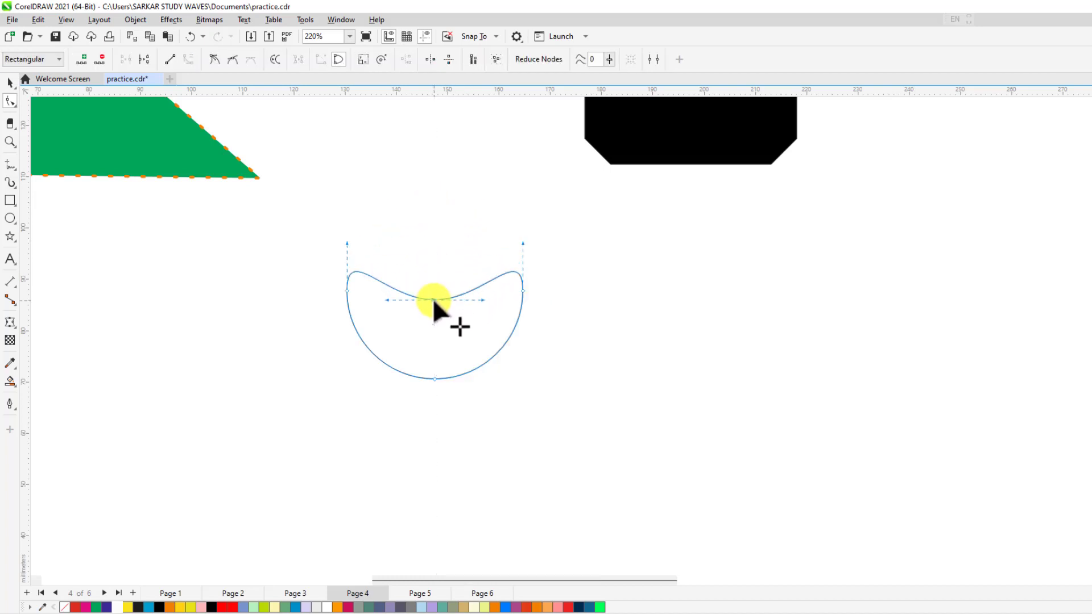
Step: Fill the reshaped circle with red and reactivate the Ellipse tool
left_click(223, 607)
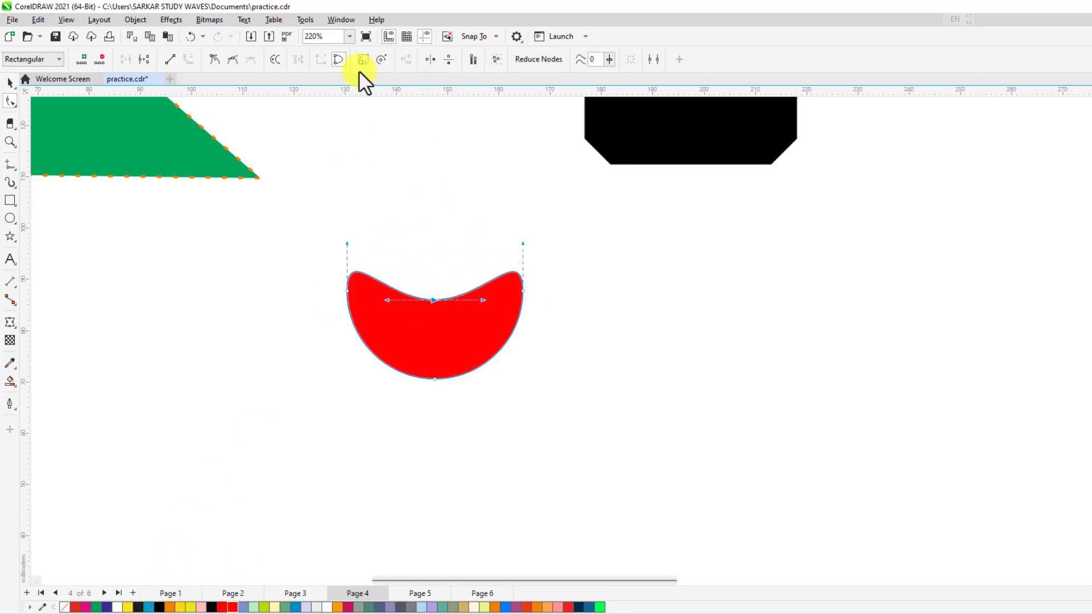
left_click(9, 83)
left_click(16, 217)
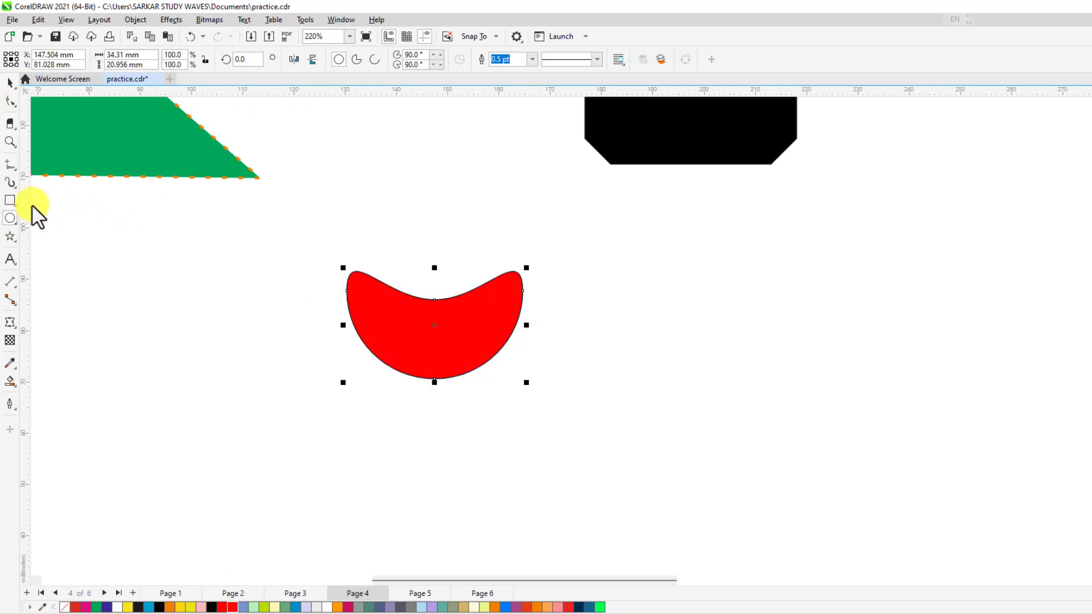
Step: Try mirroring the red crescent vertically and horizontally, flipping it back to its original orientation
left_click(310, 60)
left_click(310, 60)
left_click(298, 59)
left_click(311, 60)
left_click(311, 60)
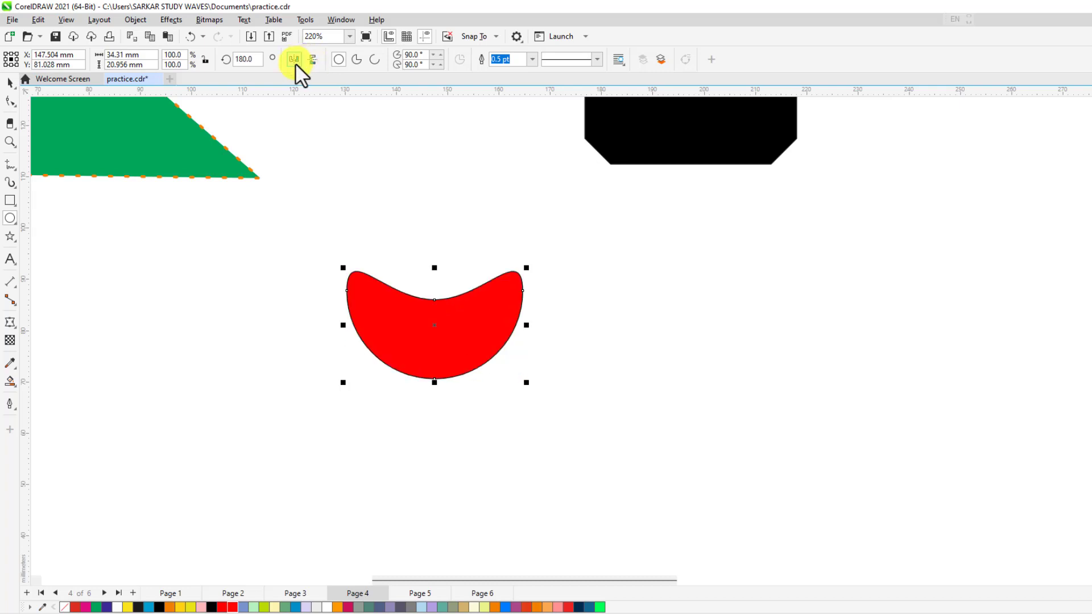
left_click(294, 61)
left_click(316, 59)
left_click(316, 59)
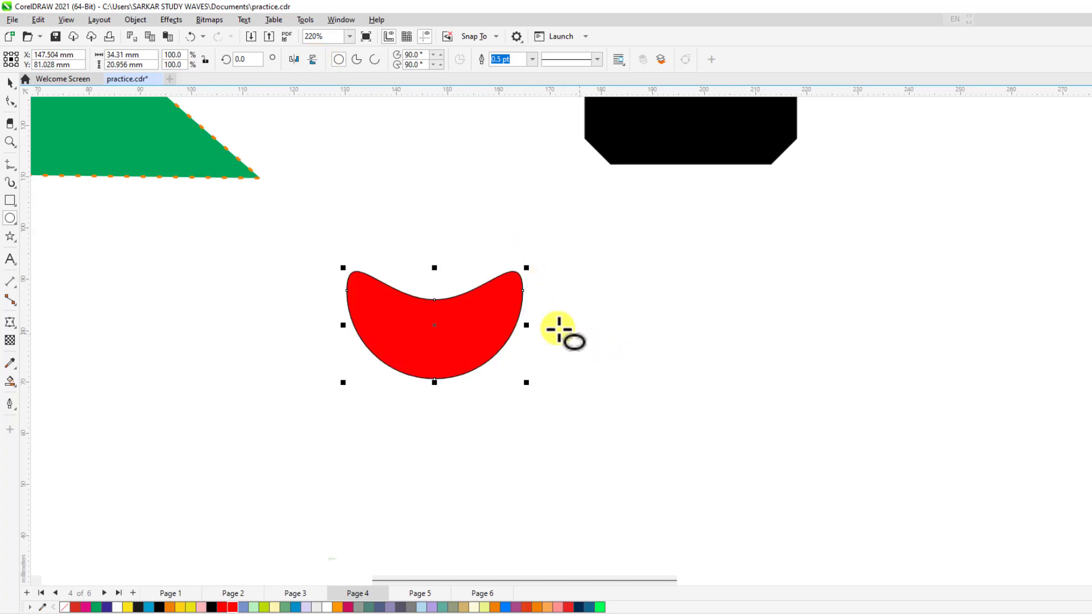
Step: Draw a second circle about 27.7 mm in diameter beside the red crescent and turn it into a 0° to 270° pie
left_click_drag(635, 256, 783, 404)
scroll(1078, 437, "up", 2)
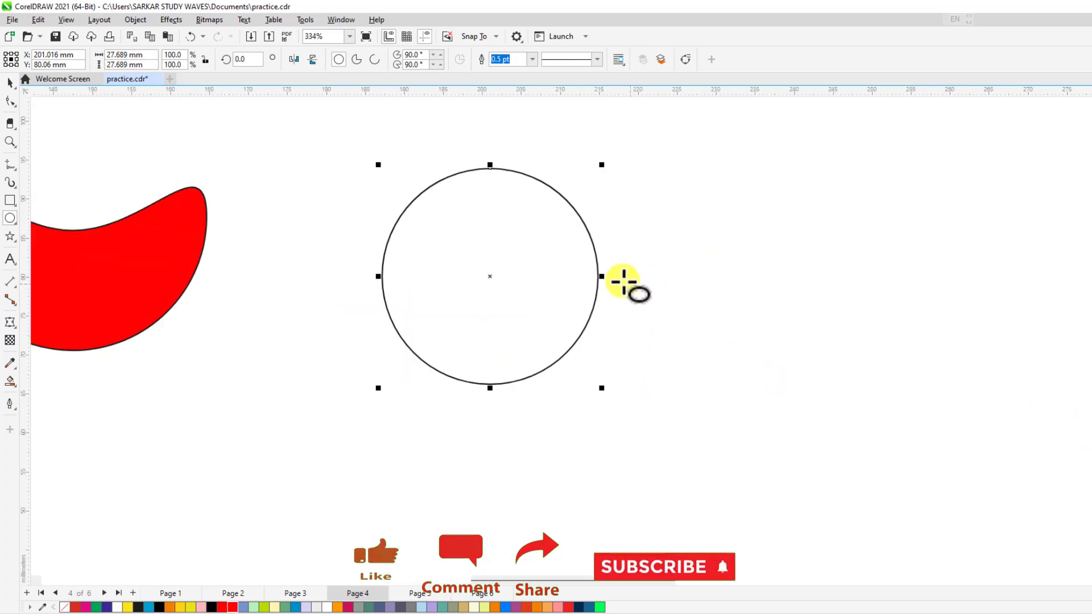
left_click(356, 60)
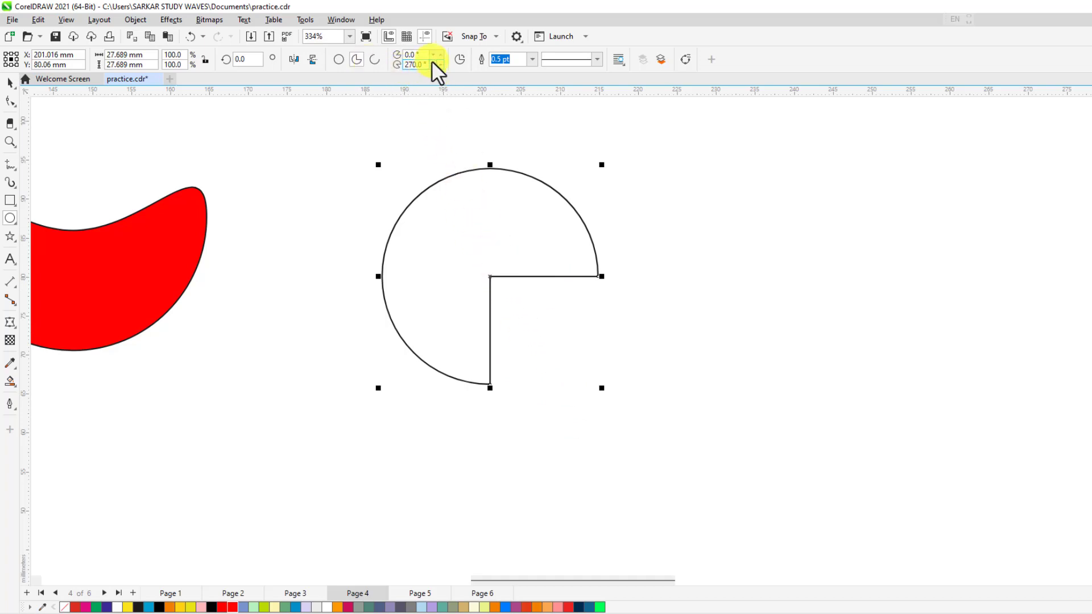
Step: Try reversing the pie's direction and converting it to an arc, returning it to the 0° to 270° pie
left_click(459, 58)
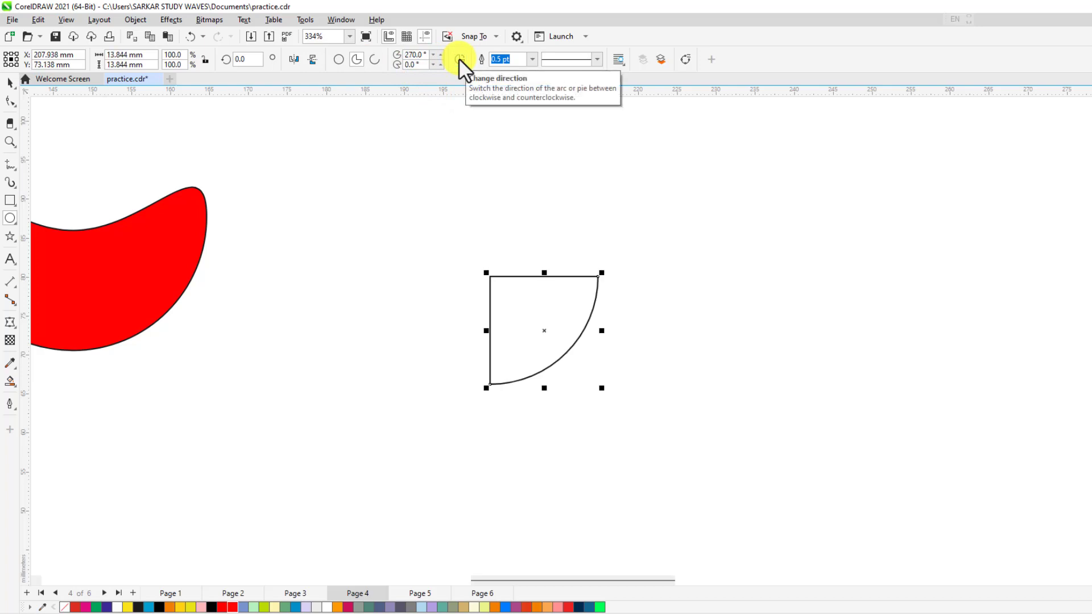
left_click(459, 58)
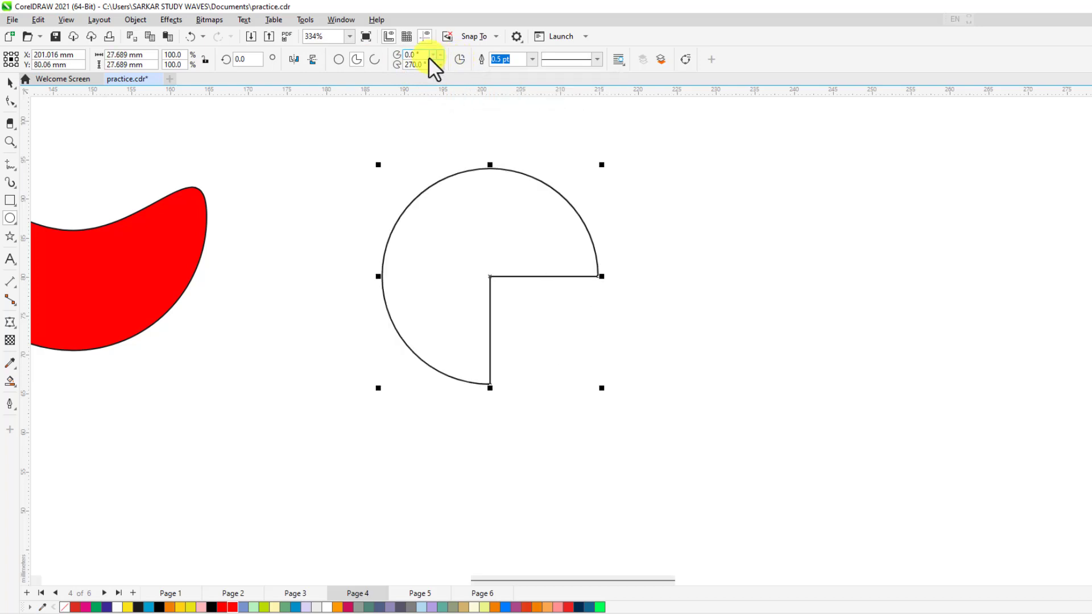
left_click(374, 59)
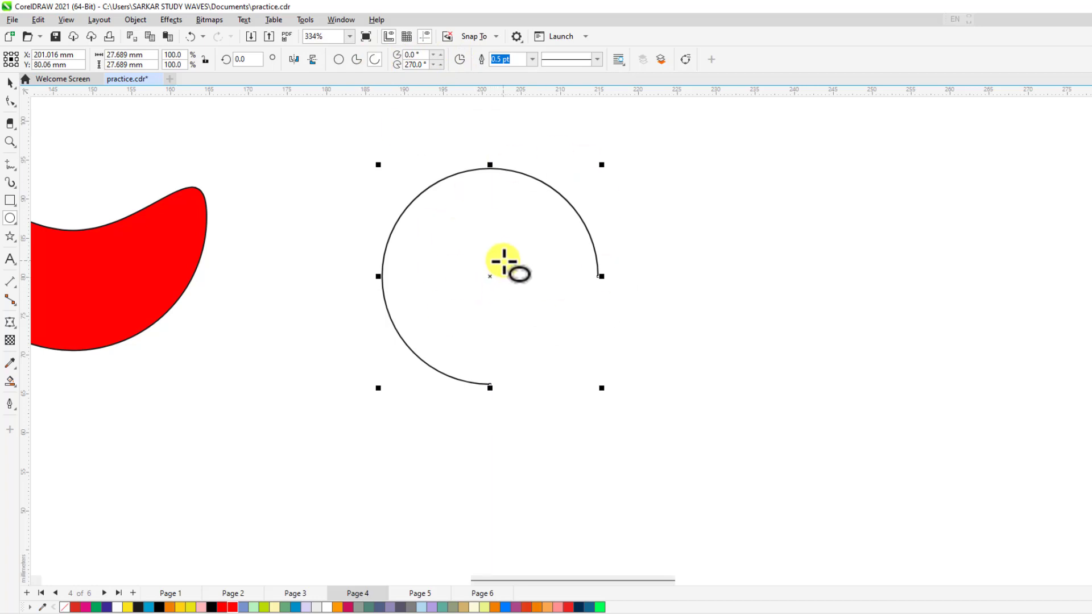
left_click(356, 59)
Step: Set the pie's ending angle to 180° to make a half circle
left_click(439, 64)
left_click(439, 64)
left_click(439, 65)
left_click(439, 65)
left_click(439, 65)
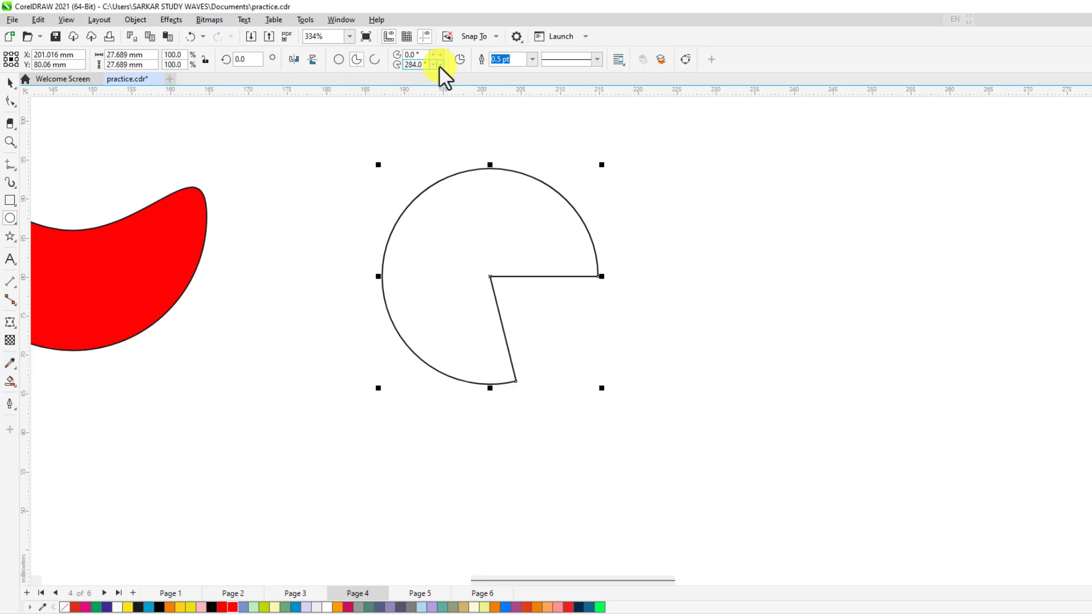
left_click_drag(424, 64, 394, 64)
type("180")
key("Return")
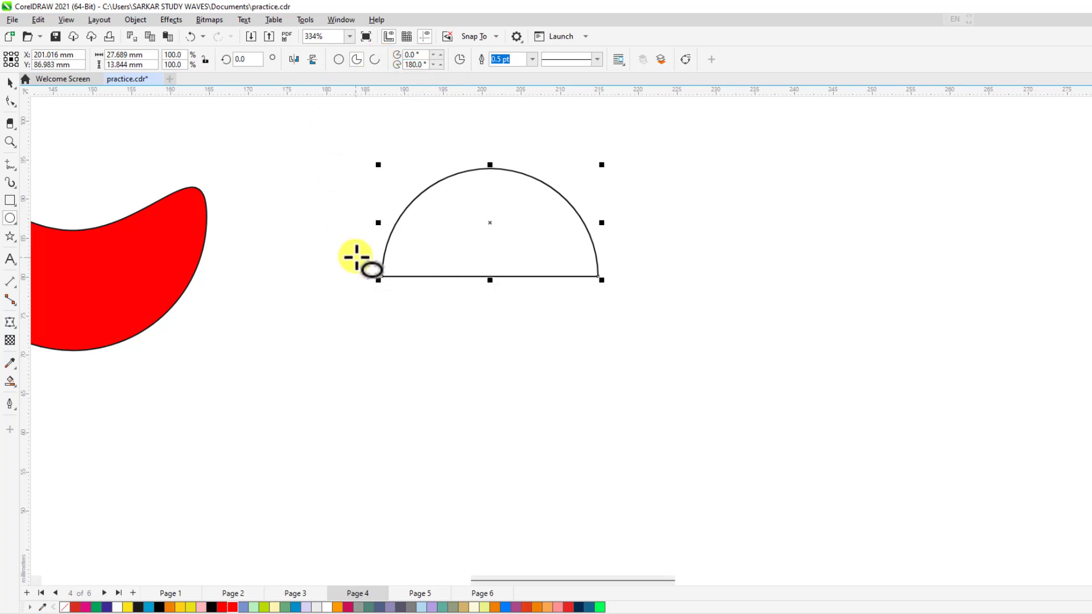
Step: Set the half-circle pie's starting angle to 332°
left_click(419, 55)
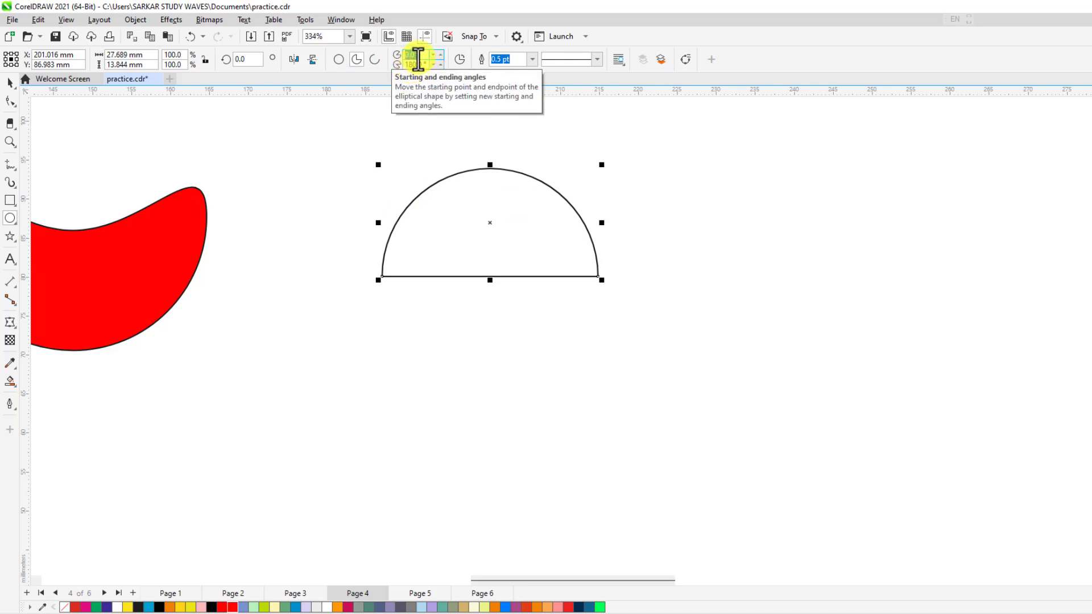
left_click(435, 55)
left_click(434, 54)
left_click(434, 54)
left_click(435, 54)
left_click(434, 55)
left_click(434, 54)
left_click(435, 54)
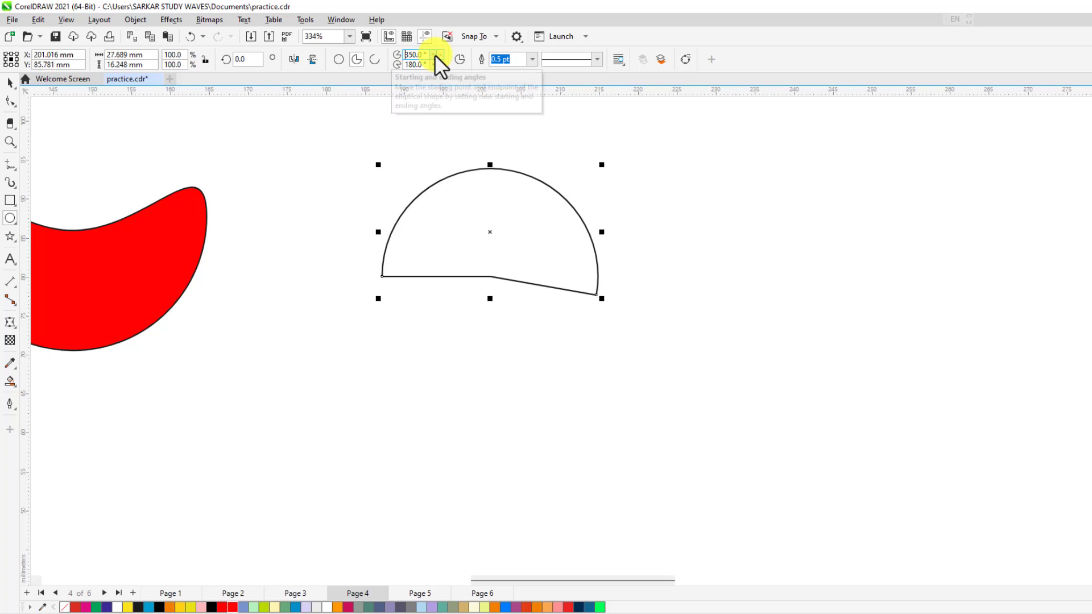
left_click(434, 54)
left_click(434, 54)
left_click(435, 55)
left_click(434, 54)
left_click(434, 54)
left_click(434, 55)
left_click(434, 55)
left_click(435, 55)
left_click(434, 54)
left_click(435, 55)
left_click(435, 55)
left_click(435, 55)
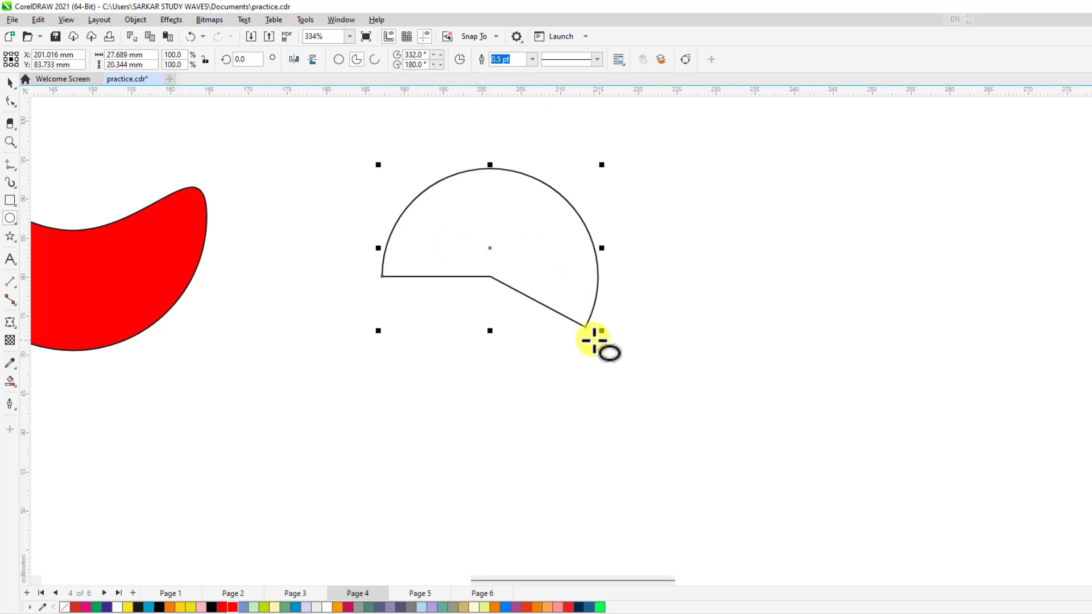
Step: Examine the outline width, line style and text wrapping options available for the pie
left_click(533, 59)
left_click(532, 59)
left_click(532, 59)
left_click(533, 59)
left_click(597, 60)
left_click(596, 59)
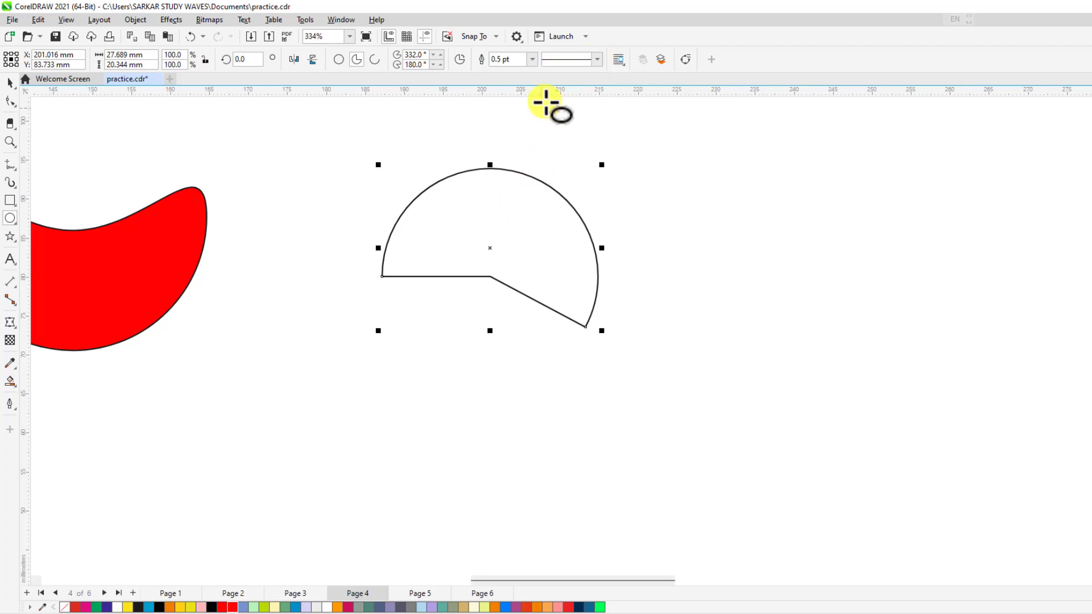
left_click(596, 60)
left_click(595, 61)
left_click(623, 64)
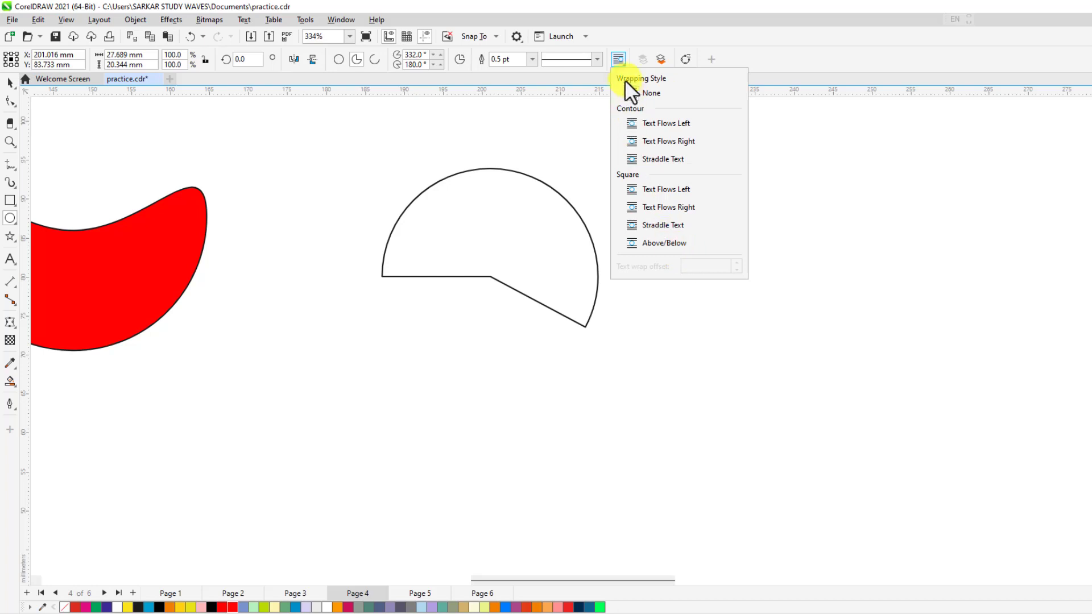
left_click(619, 63)
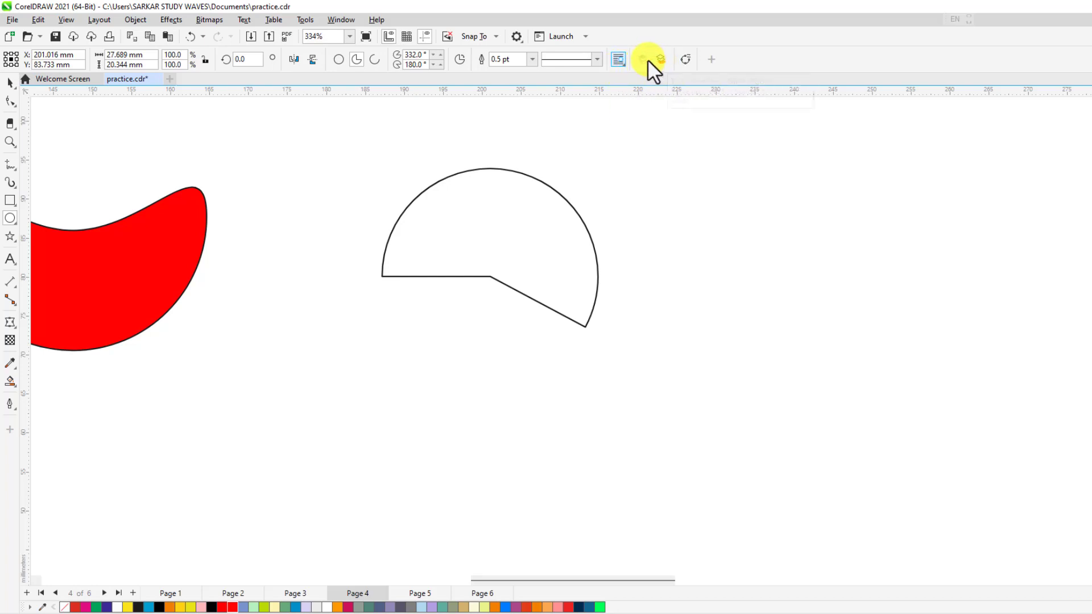
Step: Try sending the white stripe on the black rectangle to the back, and undo the stacking change
scroll(654, 207, "down", 1)
scroll(448, 230, "up", 1)
left_click(9, 83)
scroll(501, 194, "down", 5)
scroll(604, 252, "down", 1)
scroll(619, 222, "up", 1)
left_click(515, 212)
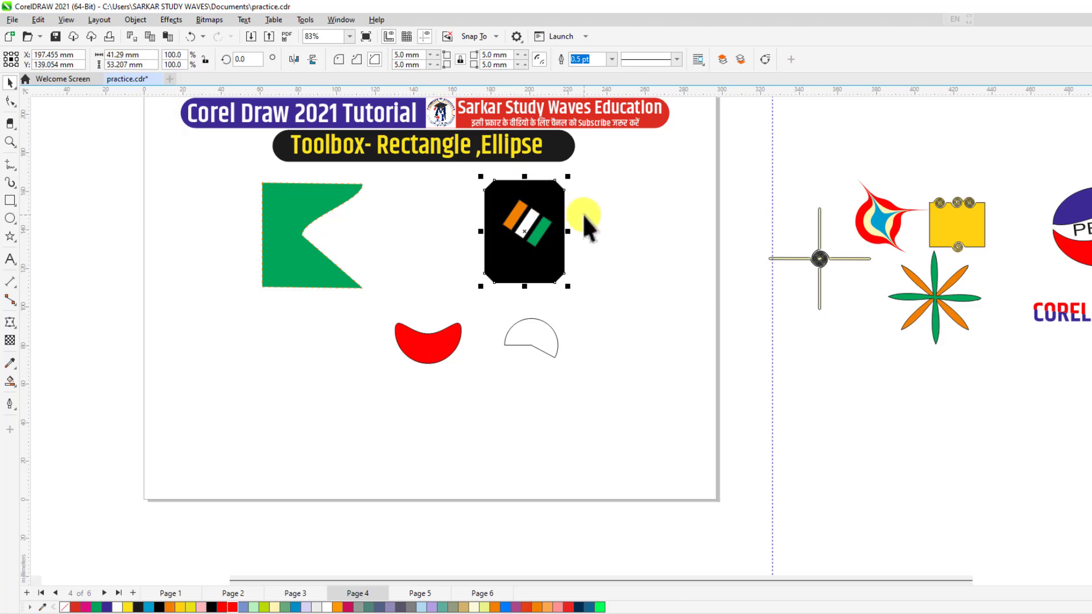
left_click(524, 224)
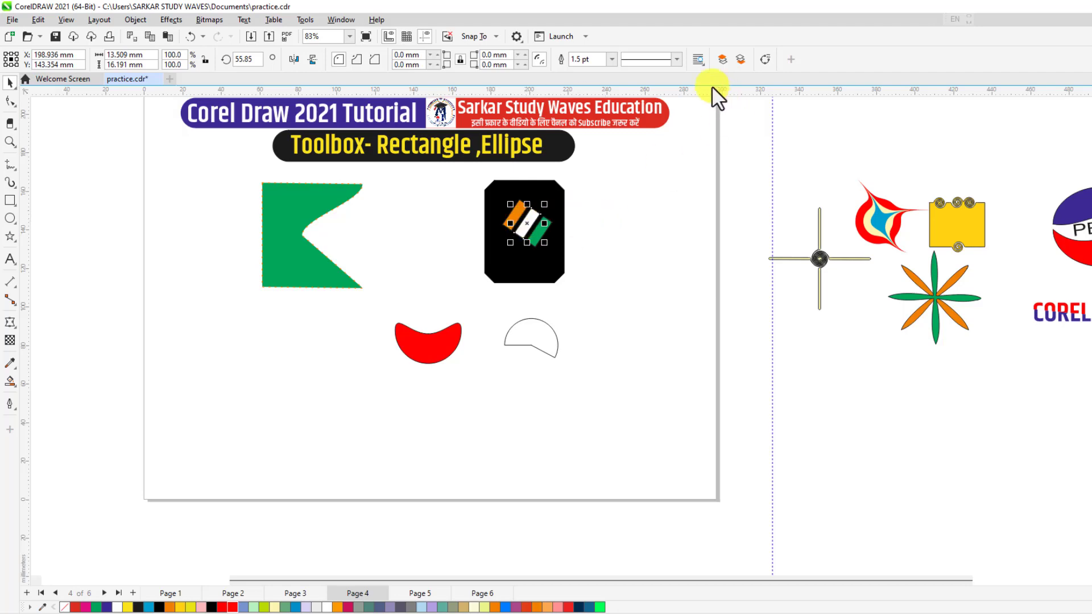
left_click(739, 59)
key("ctrl+z")
left_click(700, 212)
Step: Delete the pie shape and the red crescent from the page
scroll(551, 238, "up", 2)
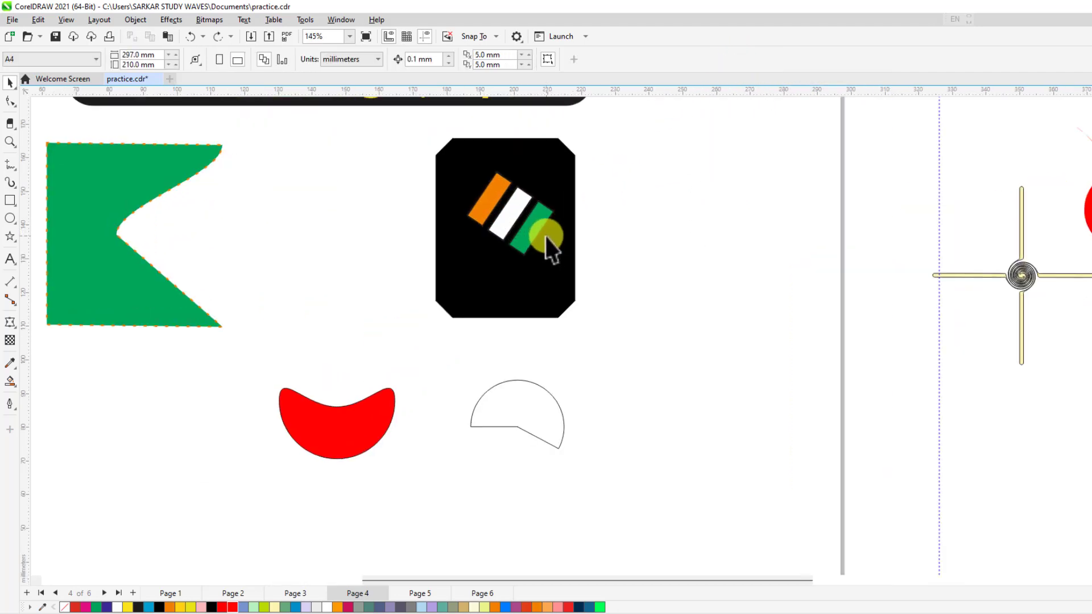
left_click(561, 414)
key("Delete")
left_click(379, 404)
key("Delete")
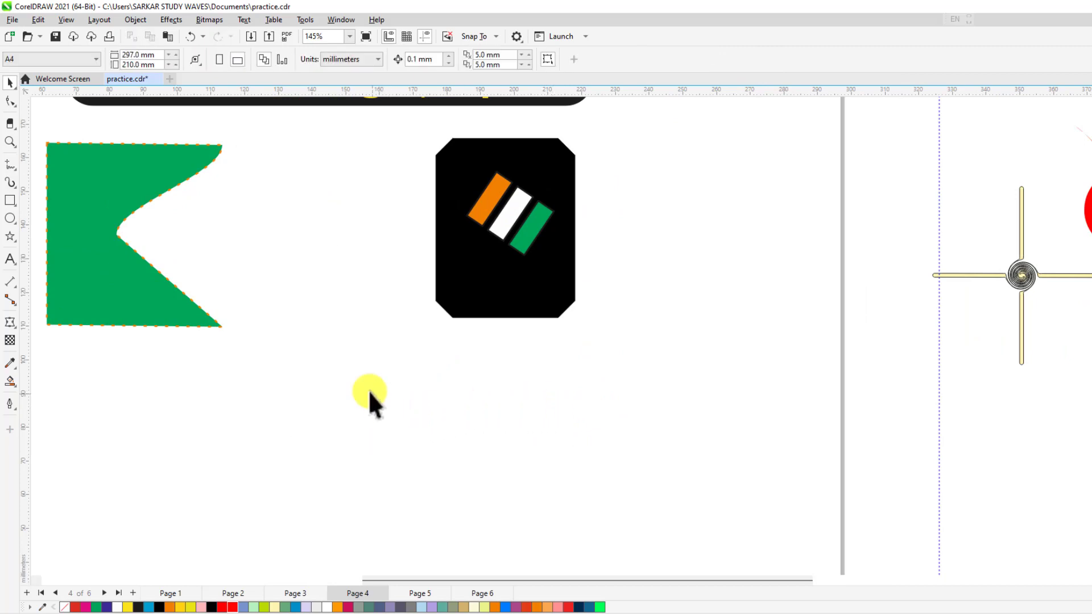
Step: Draw a tilted 3-point ellipse about 30.9 by 22.9 mm below the green shape, and delete it
left_click(12, 217)
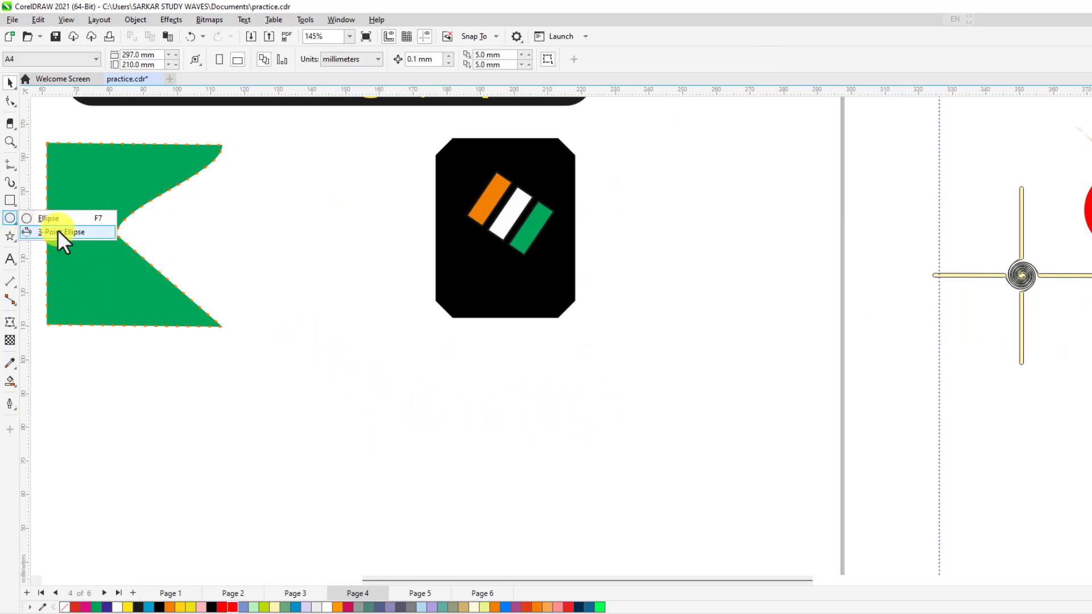
left_click(60, 231)
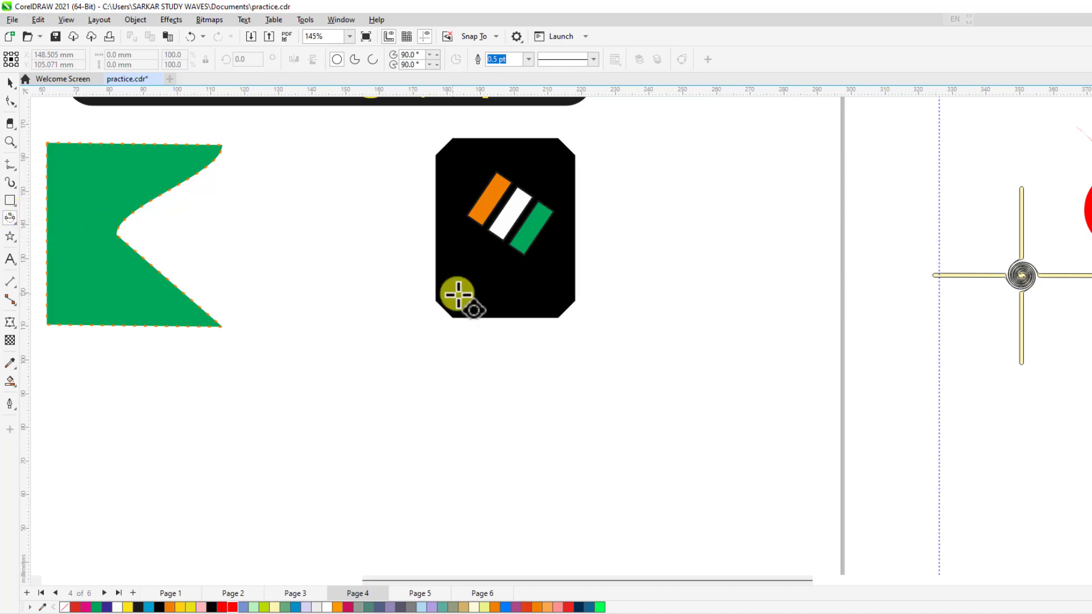
scroll(404, 405, "down", 2)
scroll(404, 405, "up", 3)
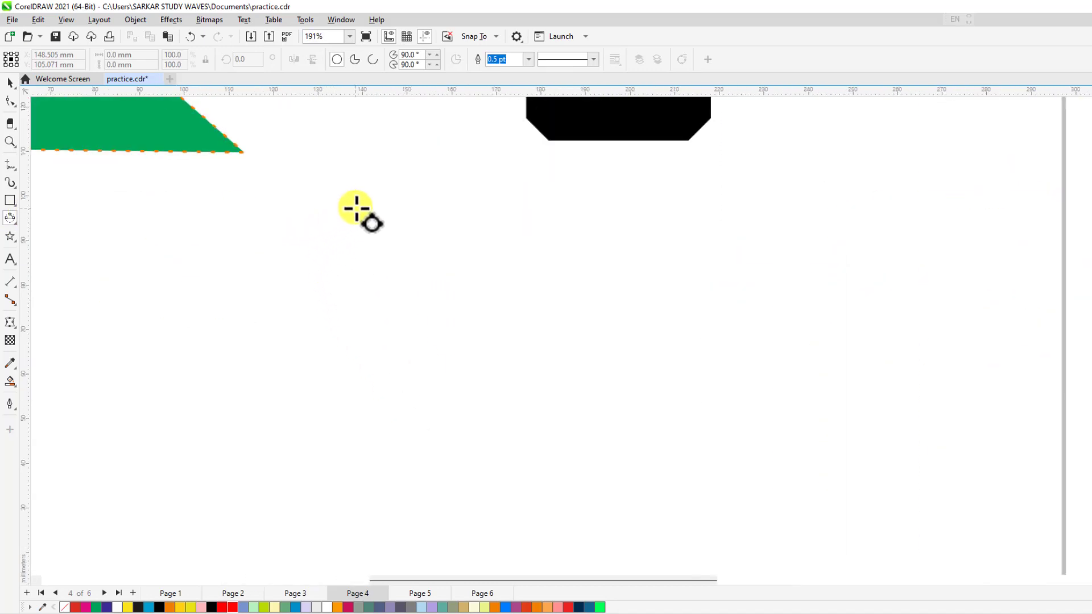
left_click_drag(379, 180, 344, 265)
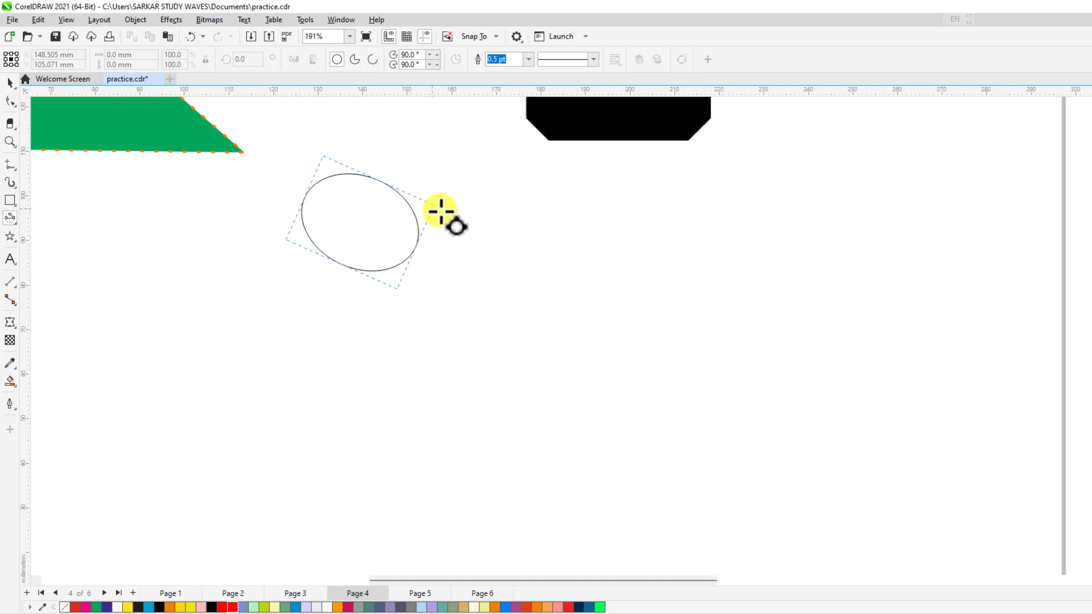
left_click(435, 220)
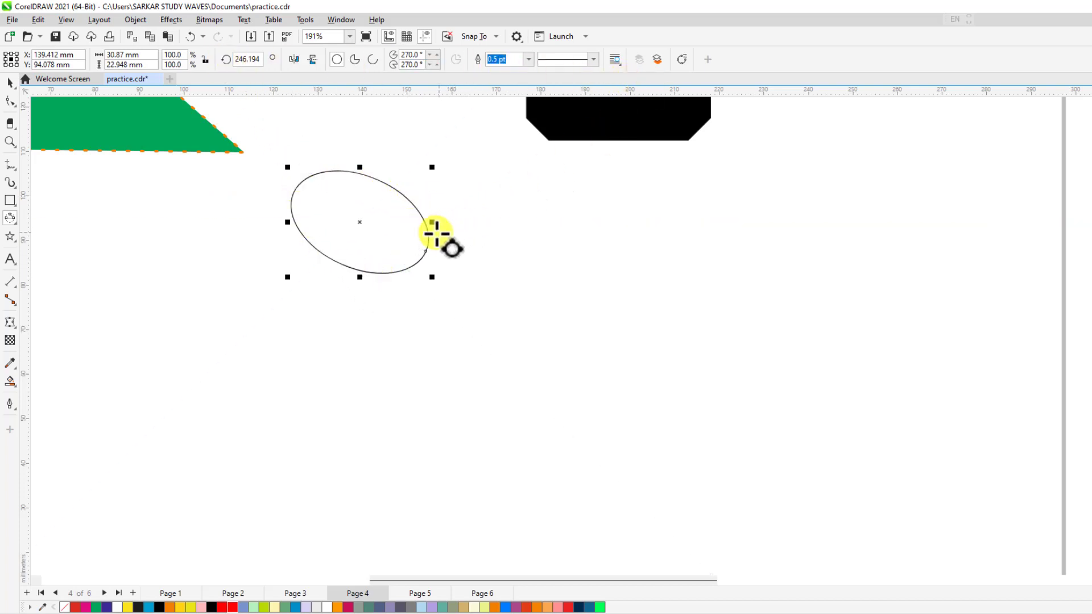
left_click(10, 83)
key("Delete")
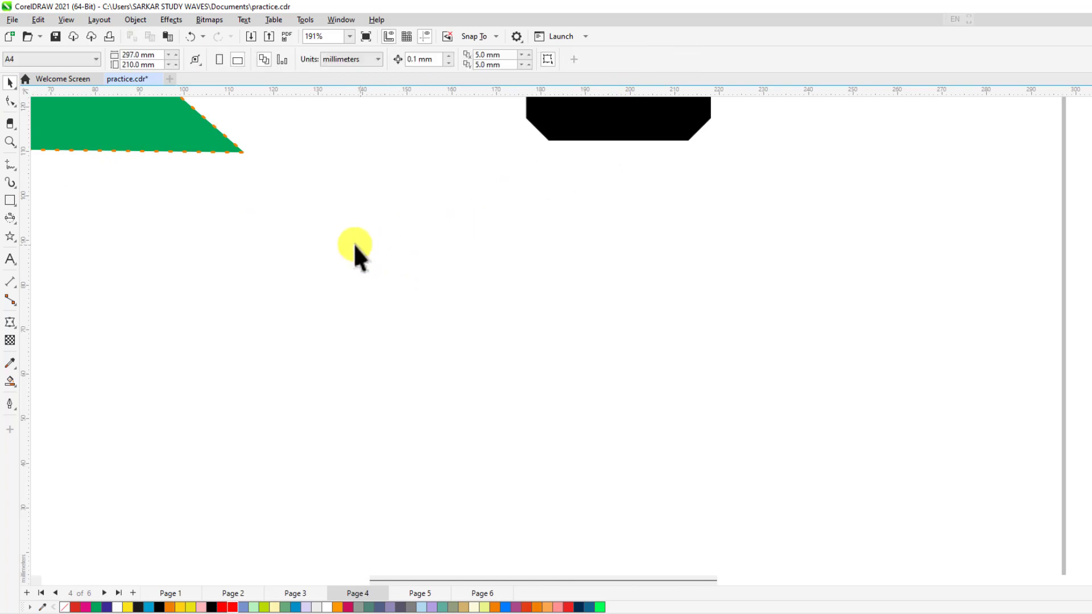
Step: Switch back to the standard Ellipse tool and show the available ellipse tool variants
left_click(10, 202)
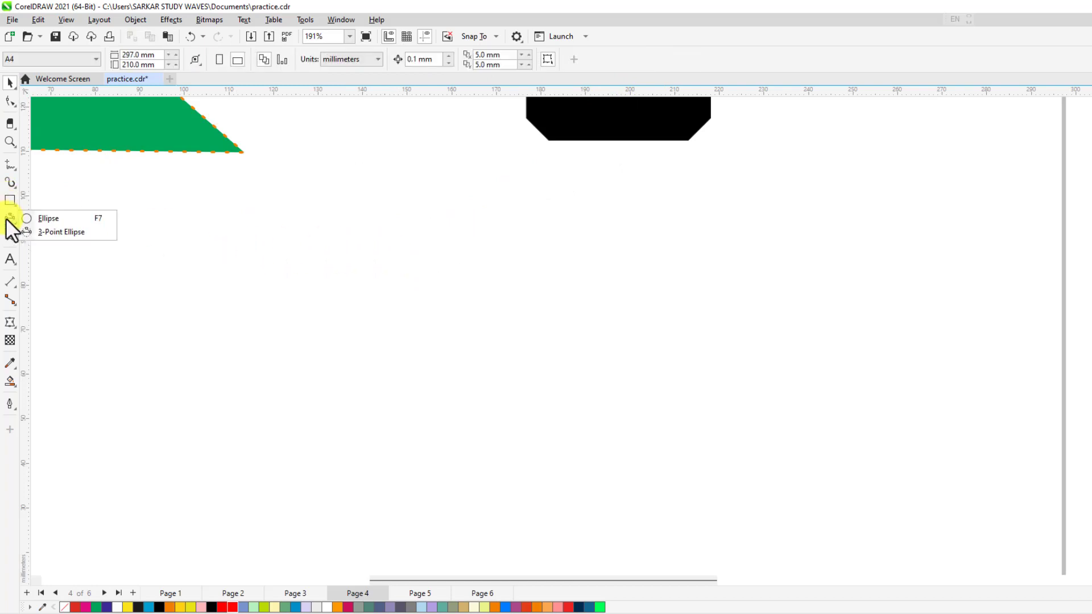
left_click(36, 218)
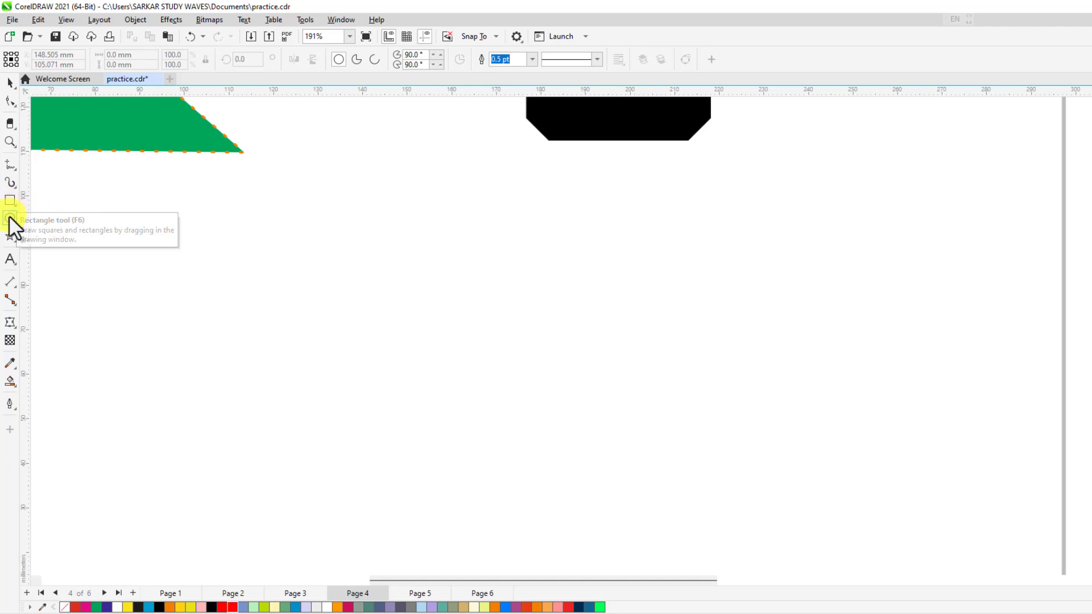
left_click(10, 219)
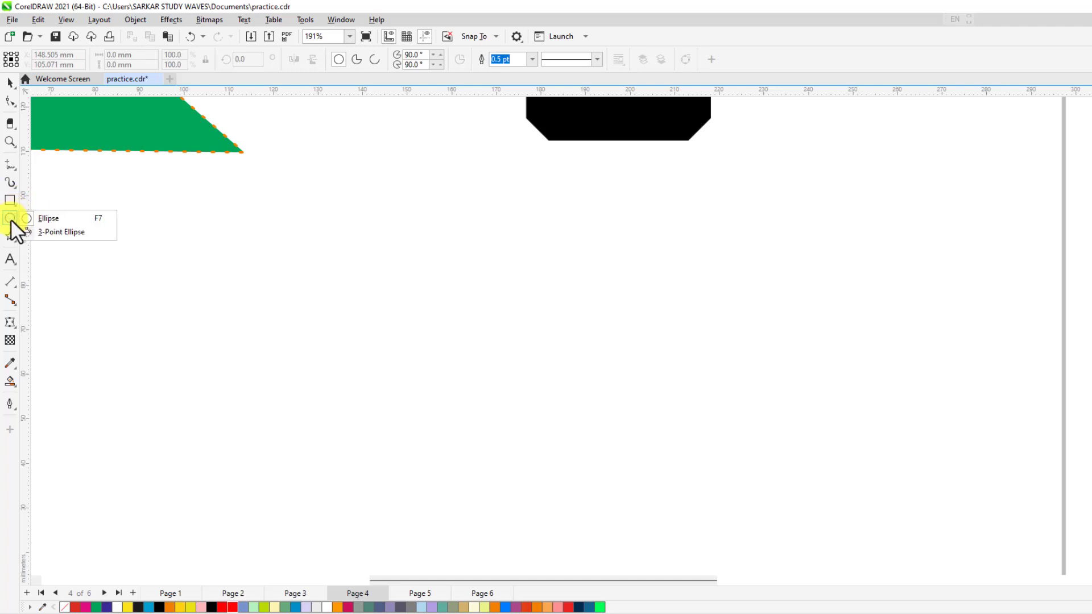
left_click(9, 202)
left_click(10, 218)
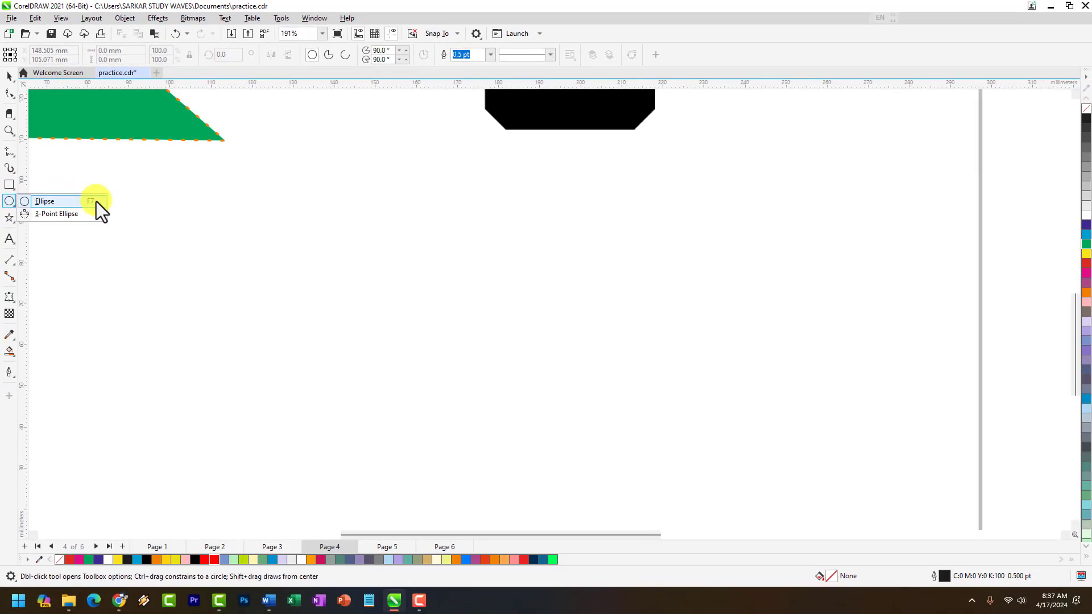